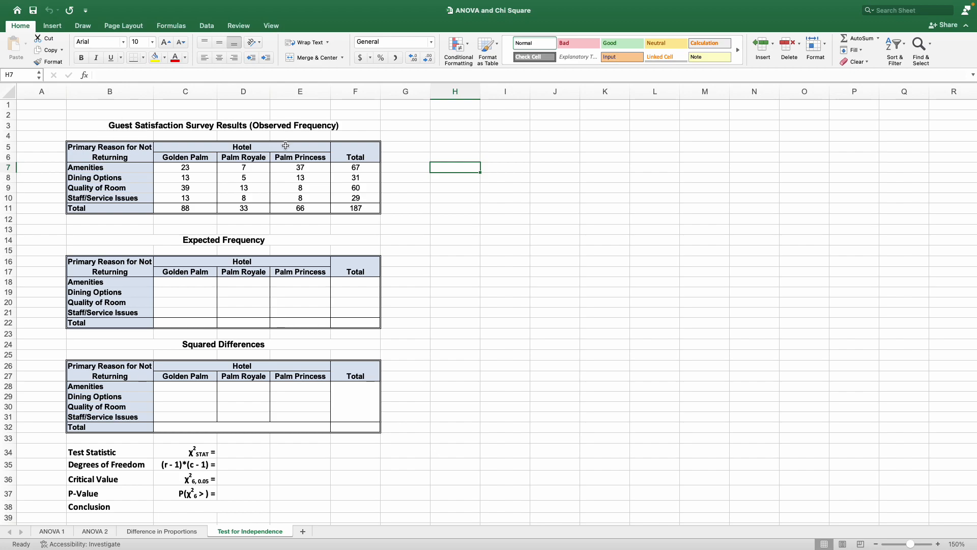
- Examine the observed frequency table for the three hotels, including the Amenities, Golden Palm and grand totals
drag(285, 146, 290, 198)
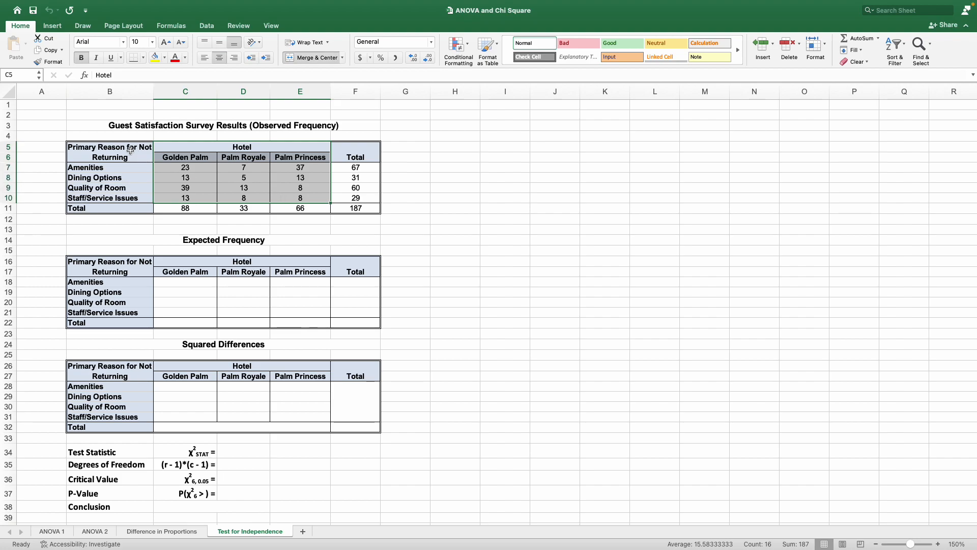
click(374, 211)
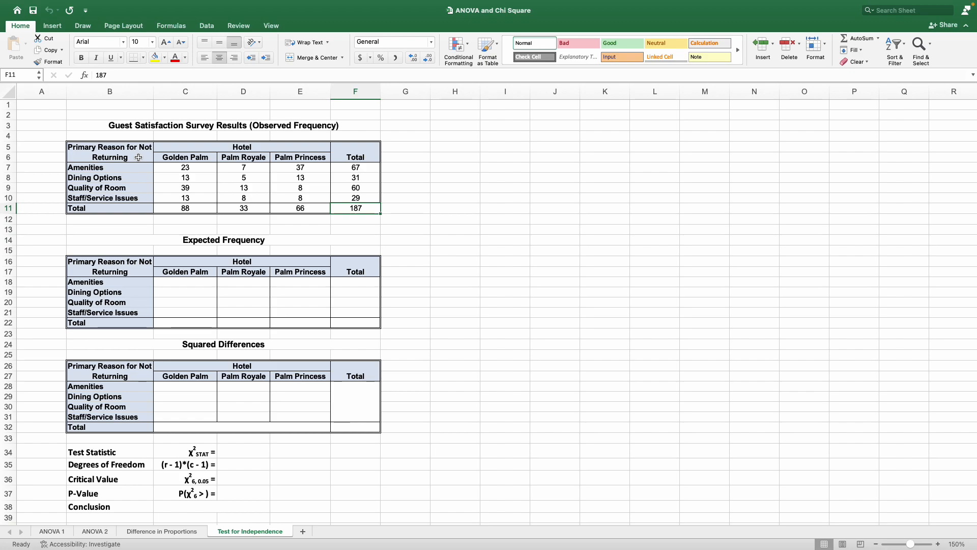
drag(134, 154, 186, 197)
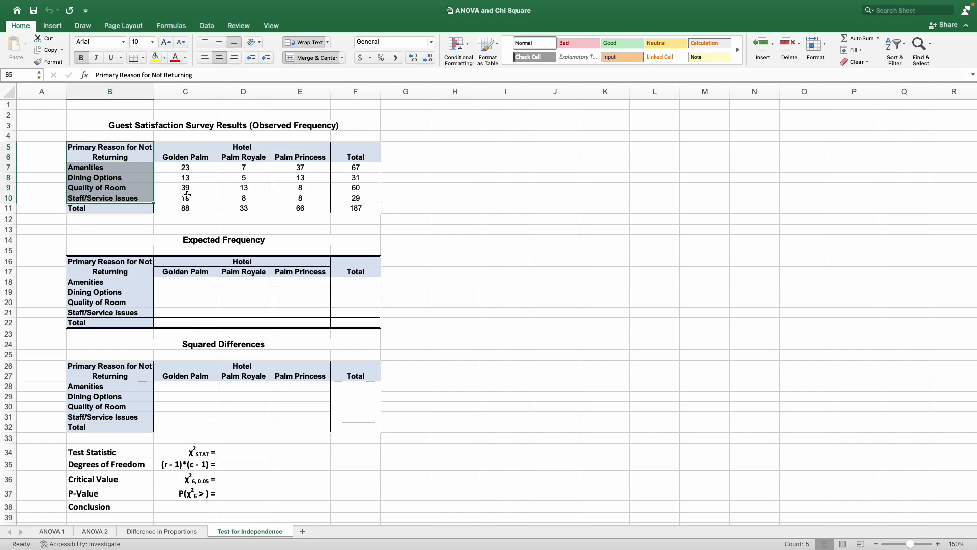
drag(134, 156, 371, 213)
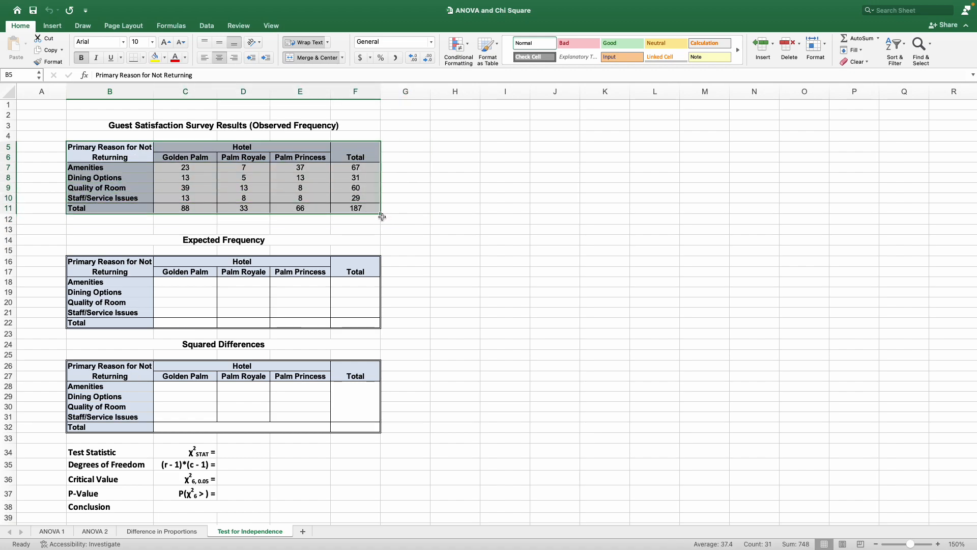
click(142, 238)
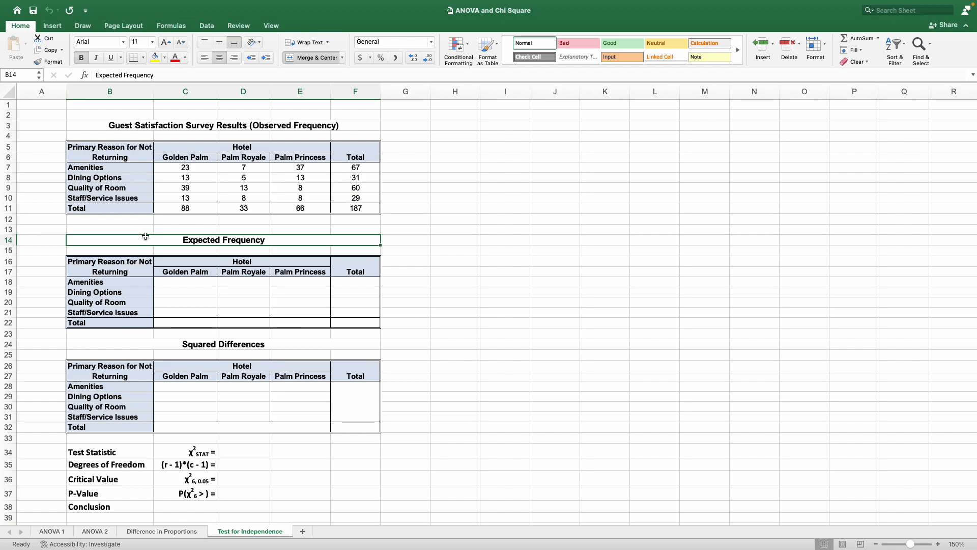
click(182, 281)
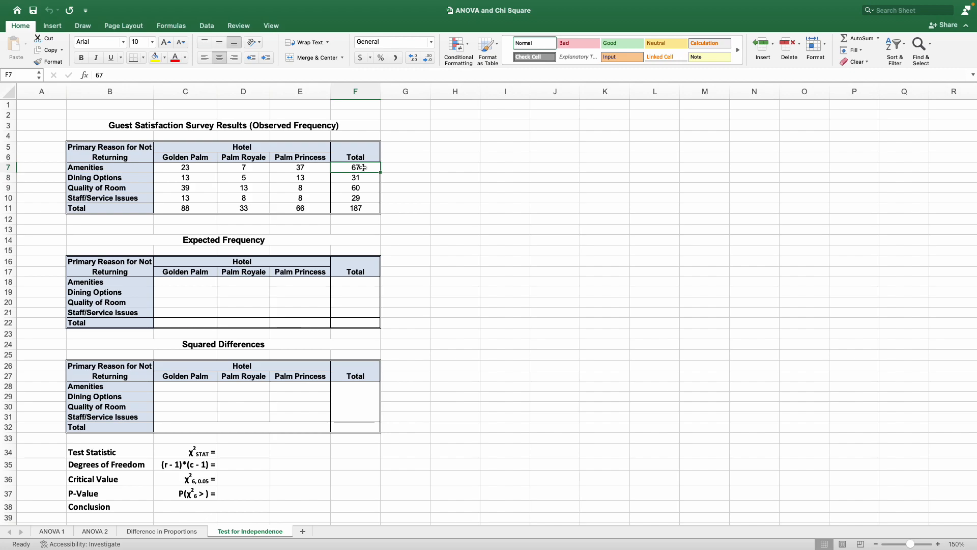
click(184, 208)
click(366, 207)
- Enter the expected frequency for Amenities at Golden Palm in C18 as =F7*C11/F11
click(189, 280)
text(=)
click(347, 172)
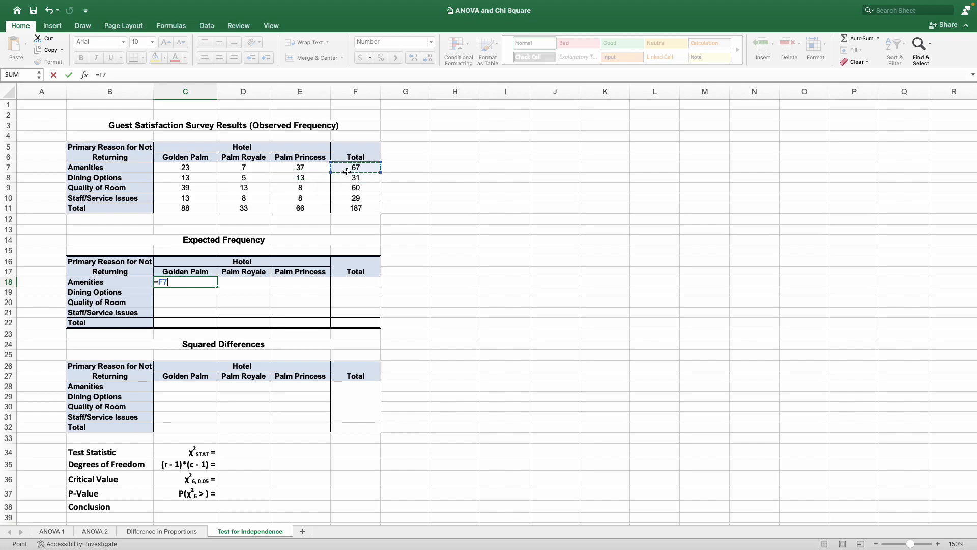
text(*)
click(204, 209)
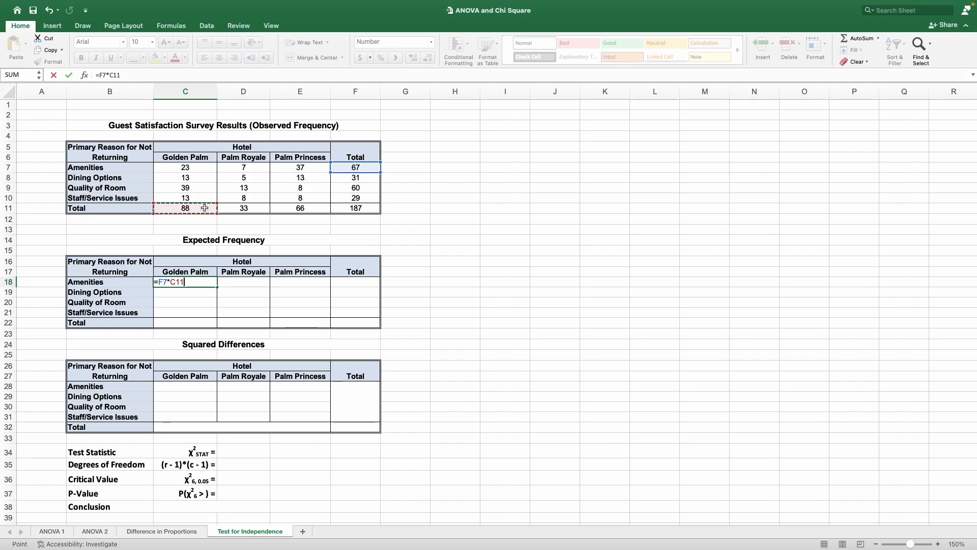
text(/)
click(352, 210)
key(Return)
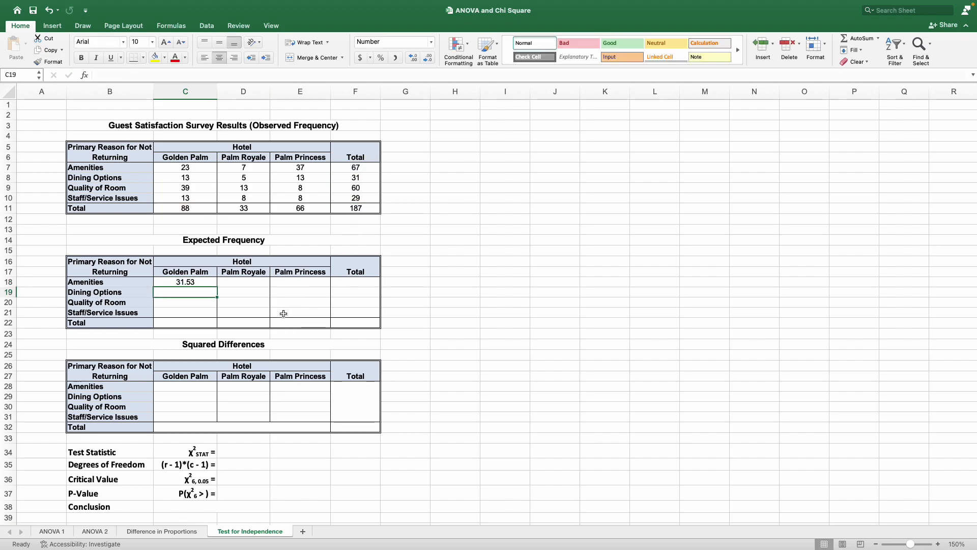
- Make the column total and grand total references in C18 absolute, giving =F7*$C$11/$F$11
click(196, 282)
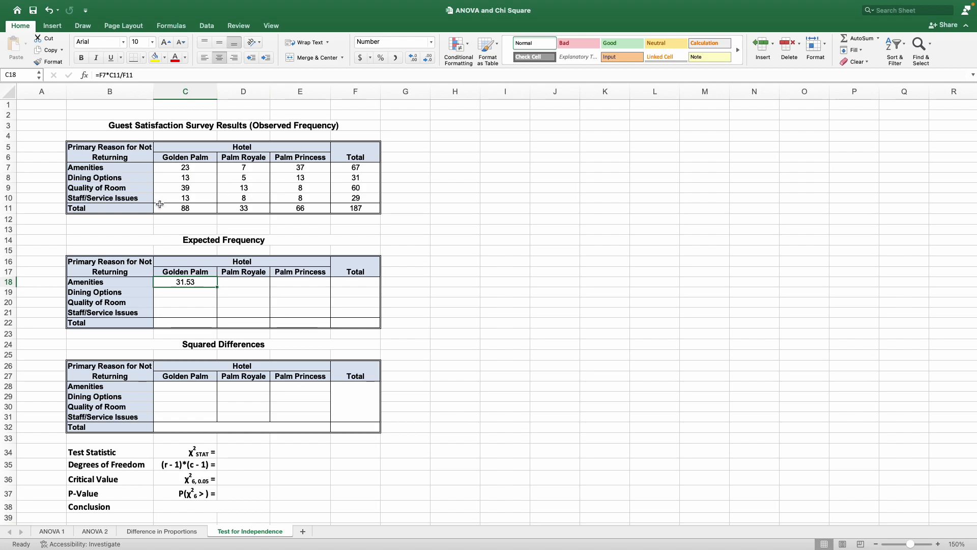
click(110, 75)
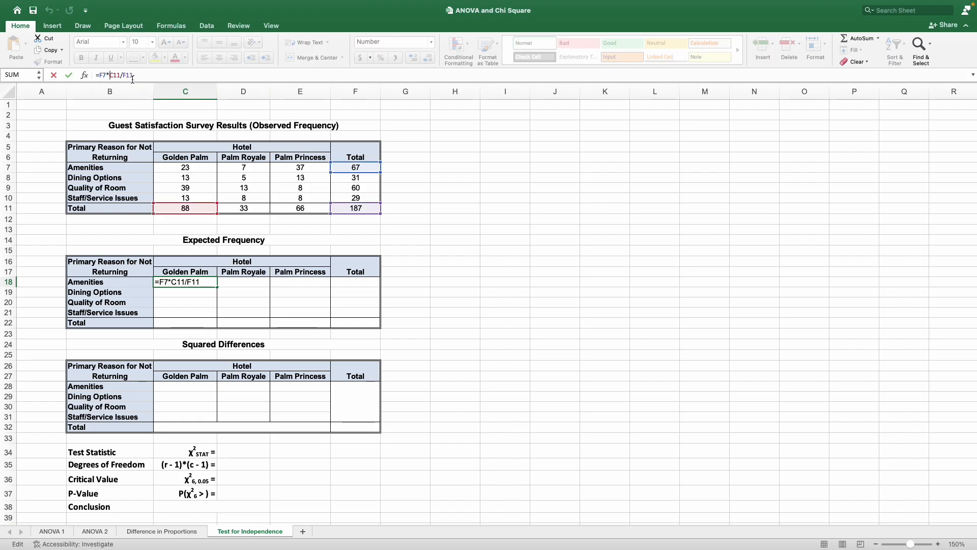
text($)
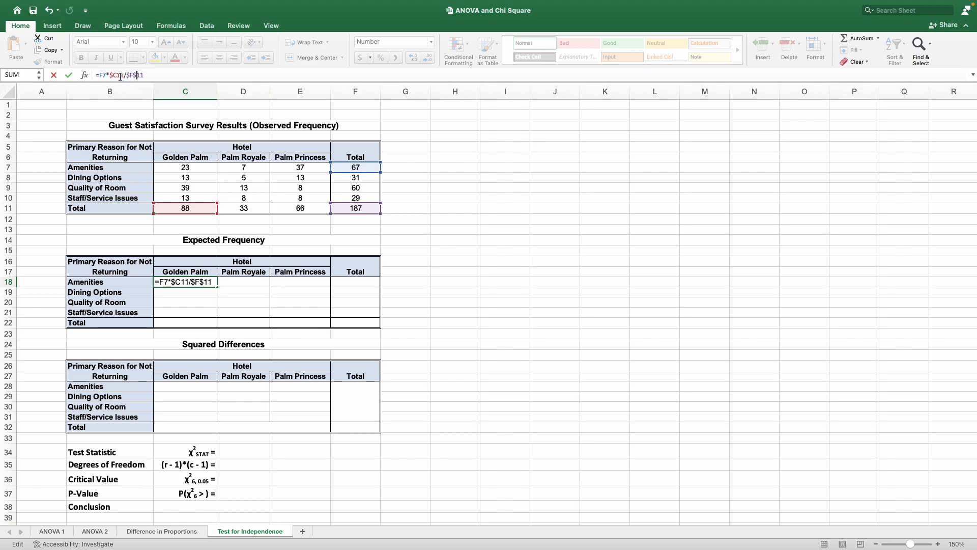
text($)
key(Return)
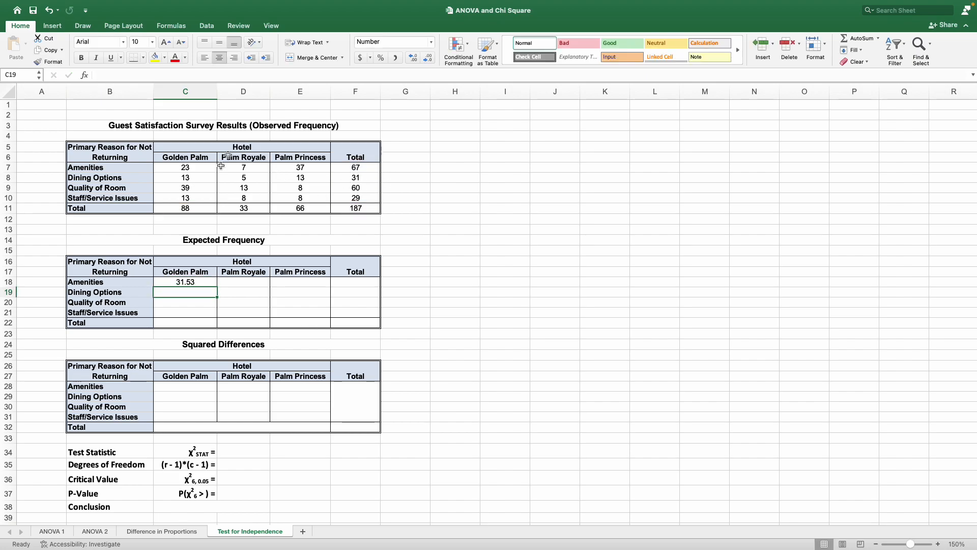
- Fill the C18 formula down to C21 without formatting to cover the remaining Golden Palm reasons
click(203, 284)
drag(217, 286, 217, 317)
click(226, 324)
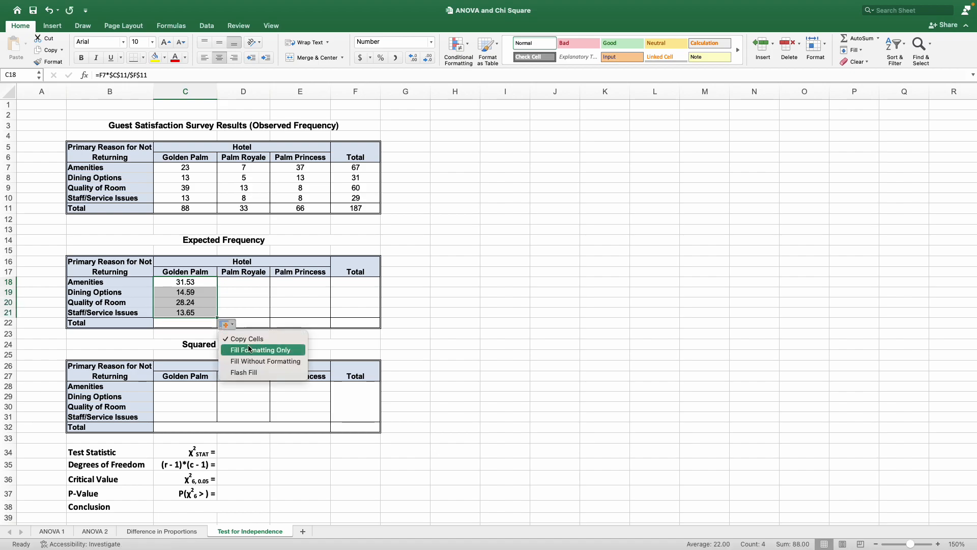
click(263, 360)
click(448, 342)
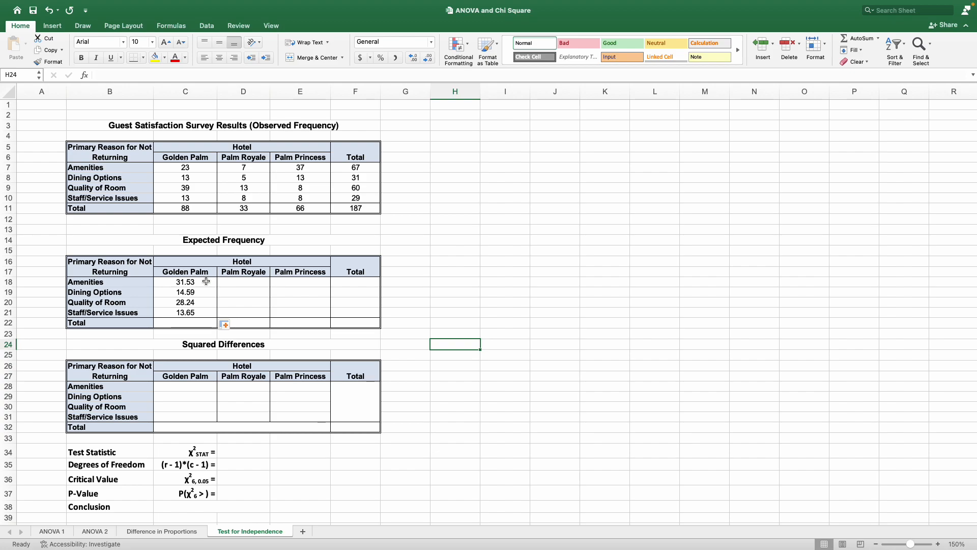
- Copy the formula text of C18 on the Test for Independence sheet and enter it unchanged in D18
click(191, 282)
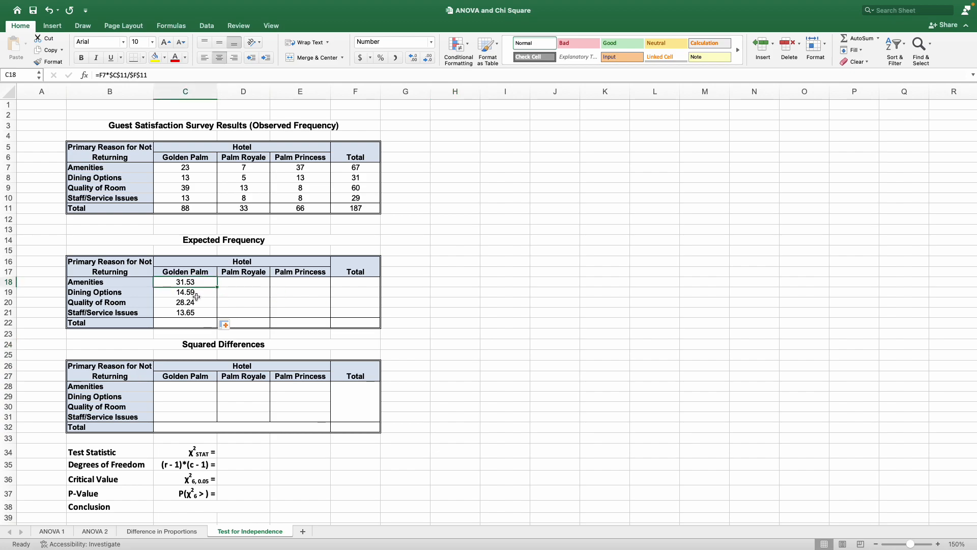
click(188, 532)
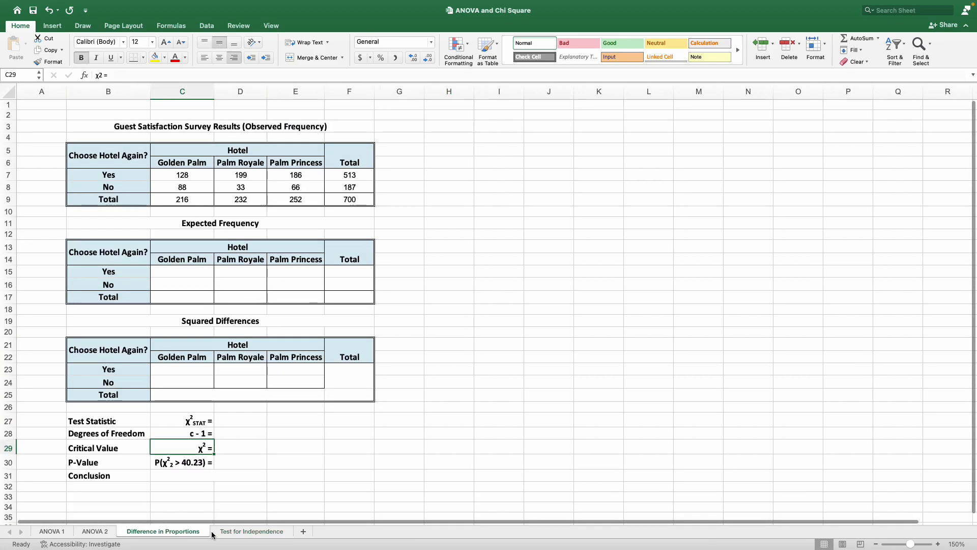
click(252, 531)
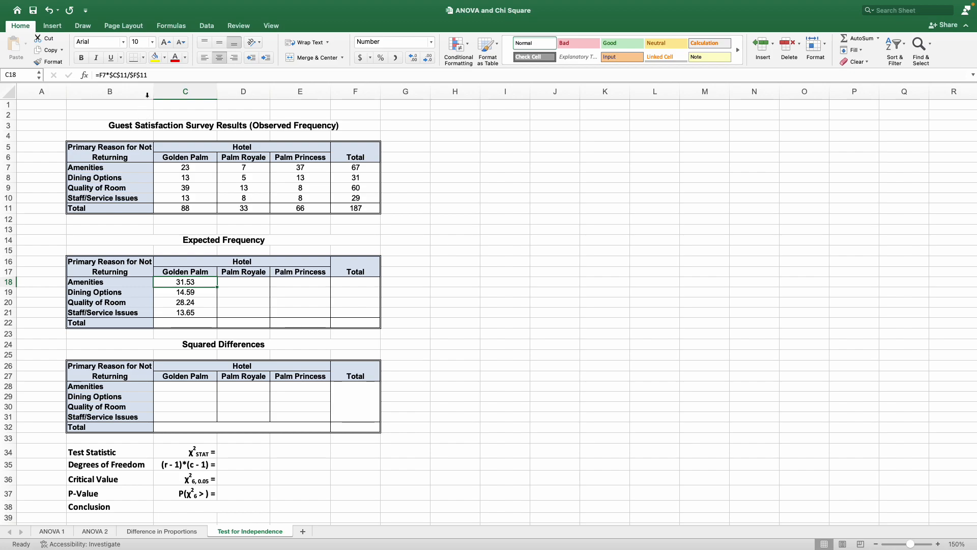
drag(152, 75, 84, 74)
key(ctrl+c)
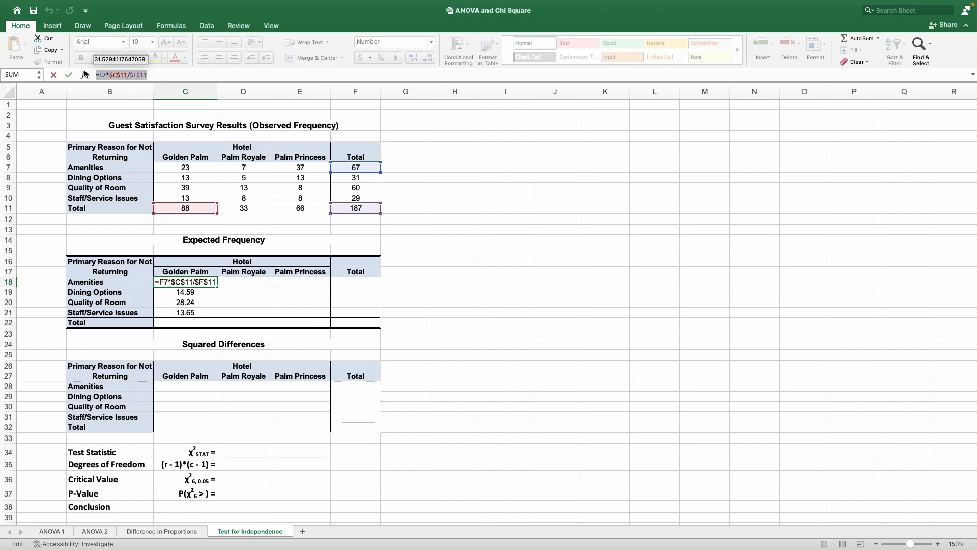
click(256, 284)
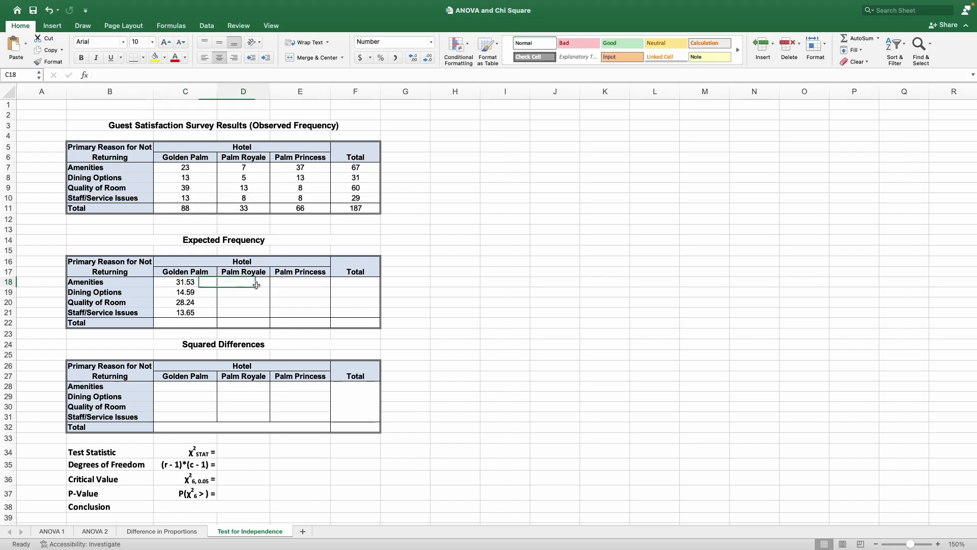
click(138, 75)
key(ctrl+v)
key(Return)
- Enter the same copied formula text in E18, the Palm Princess Amenities cell
click(300, 283)
click(146, 75)
key(ctrl+v)
key(Return)
- Edit the Palm Royale formula in D18 to use its own column total, giving =F7*$D$11/$F$11
click(244, 281)
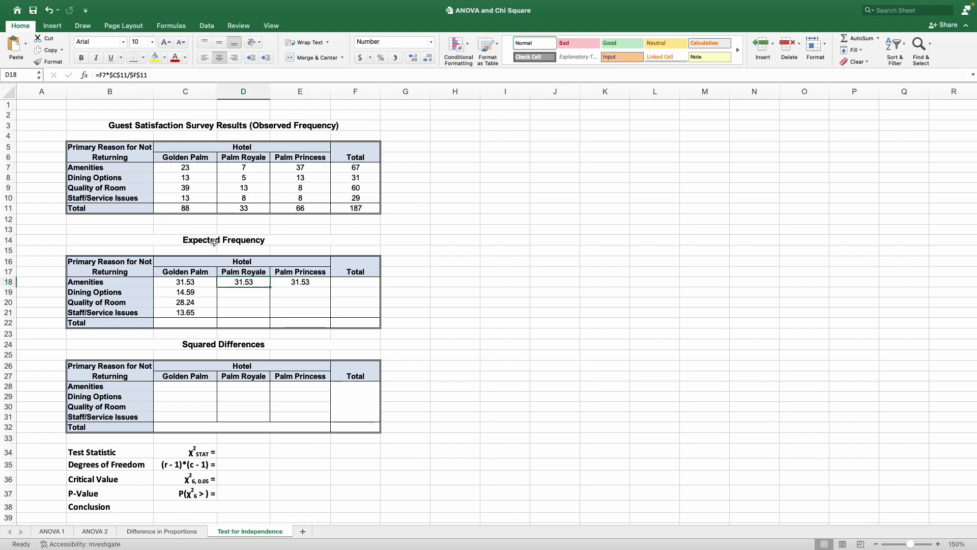
click(120, 75)
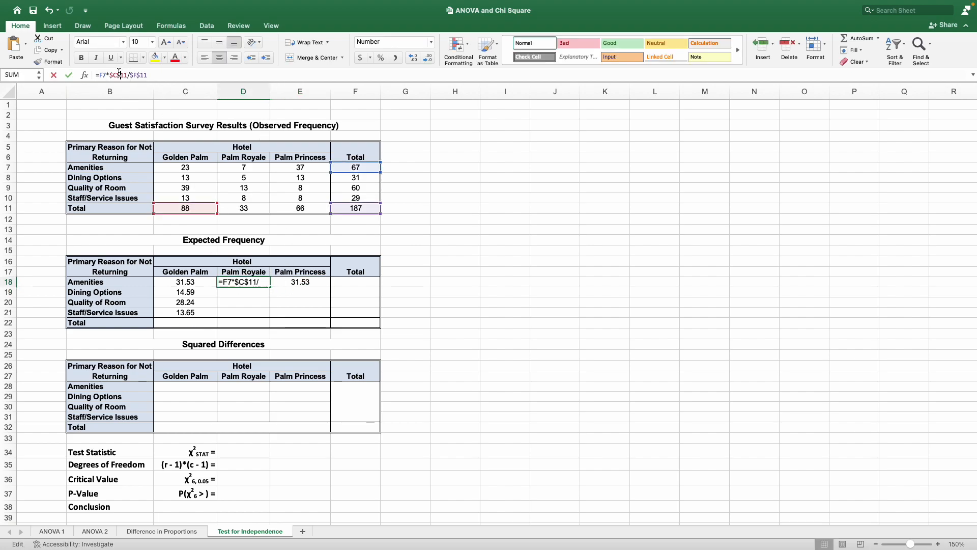
key(BackSpace)
text(D)
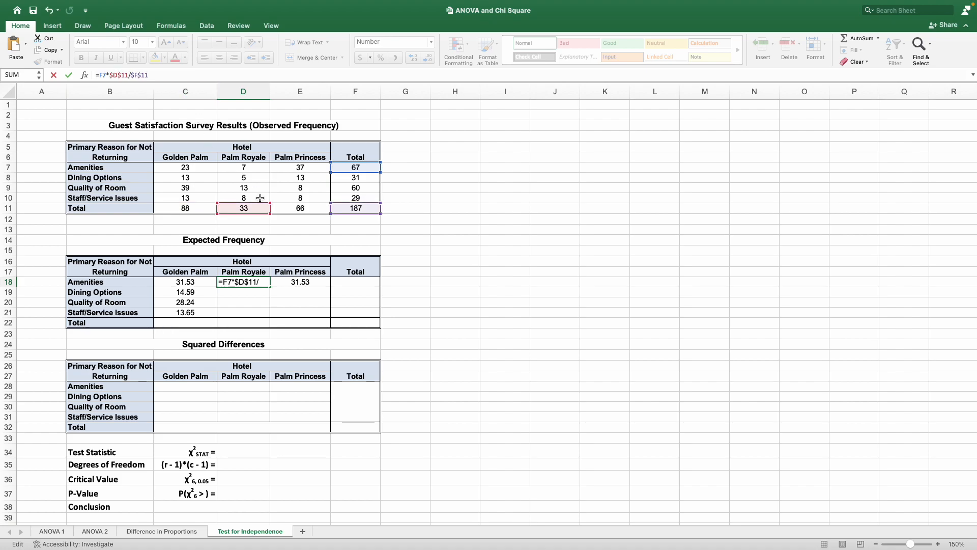
key(Tab)
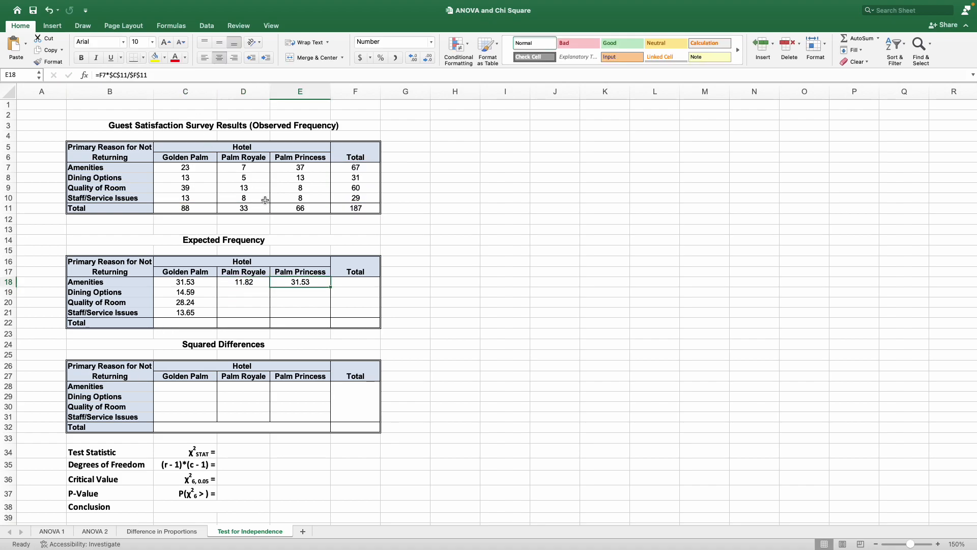
- Edit the Palm Princess formula in E18 to use its own column total, giving =F7*$E$11/$F$11
click(117, 75)
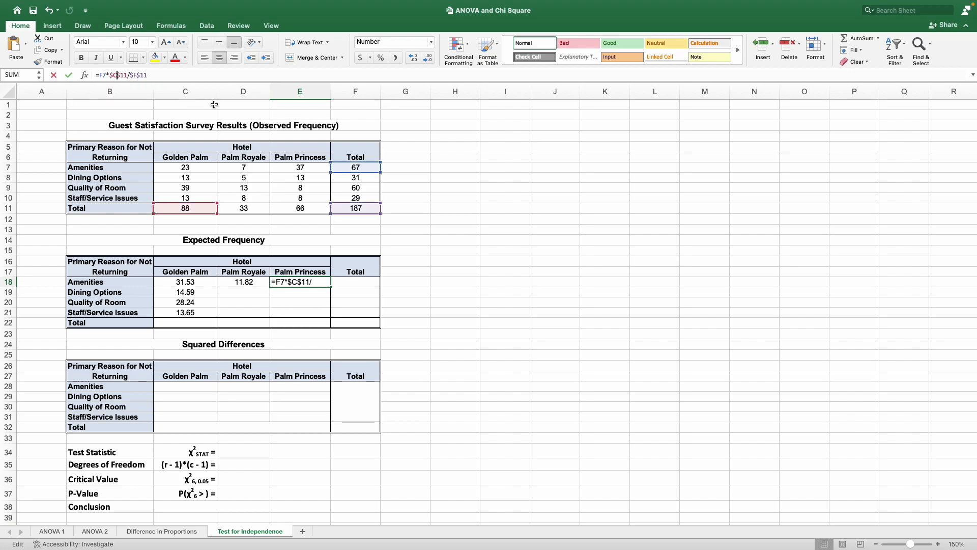
key(BackSpace)
text(E)
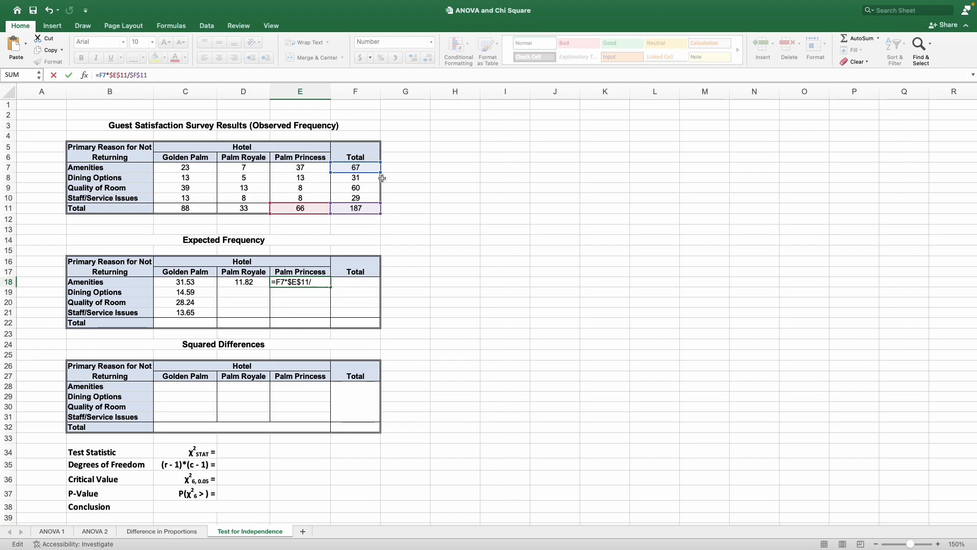
key(Return)
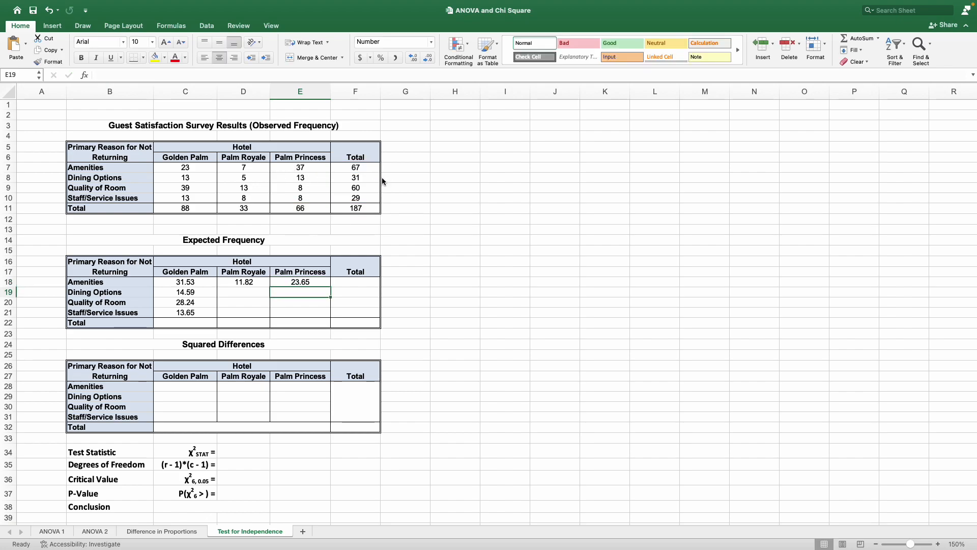
- Fill the D18:E18 formulas down to row 21 without formatting and check the completed expected frequencies
drag(257, 280, 328, 312)
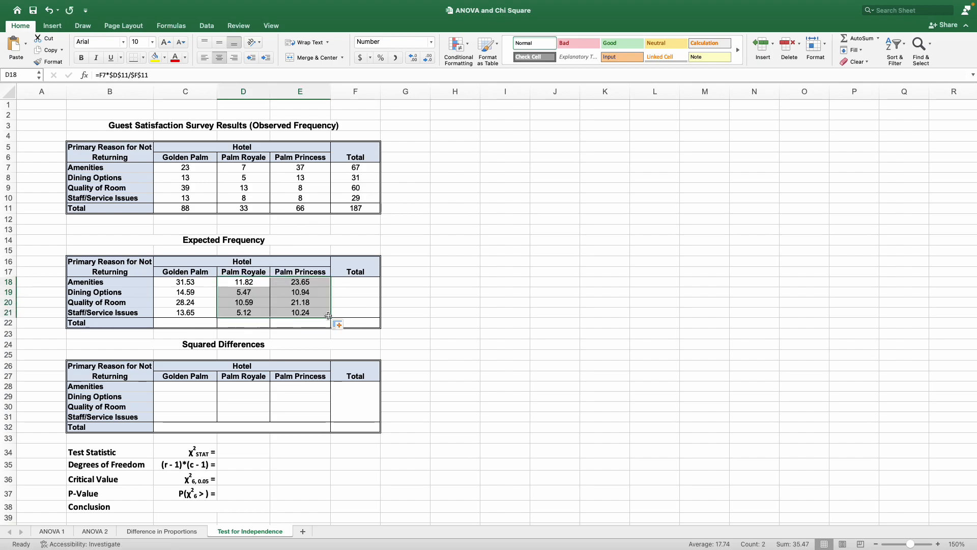
click(341, 324)
click(365, 361)
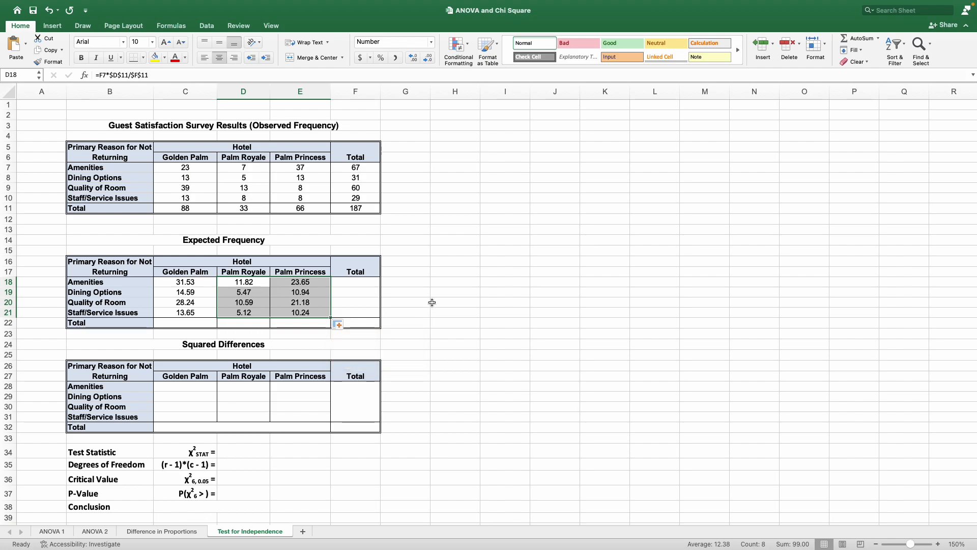
click(433, 302)
drag(211, 285, 314, 309)
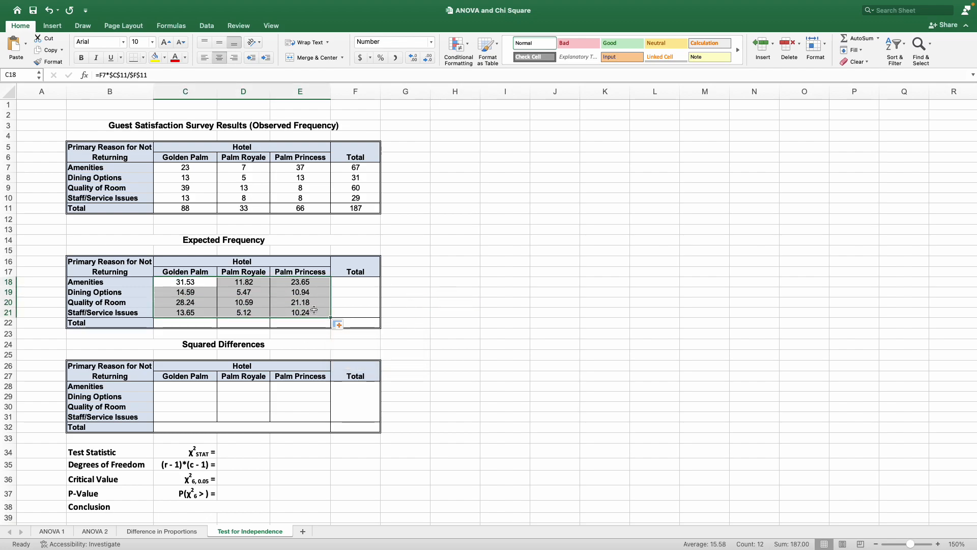
click(208, 290)
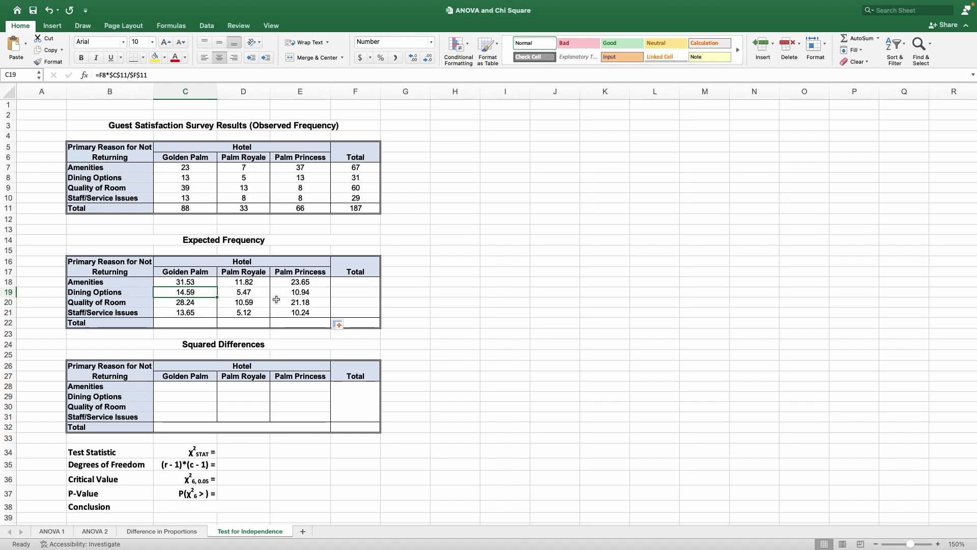
- Total the expected Amenities frequencies in F18 with =SUM(C18:E18)
click(339, 282)
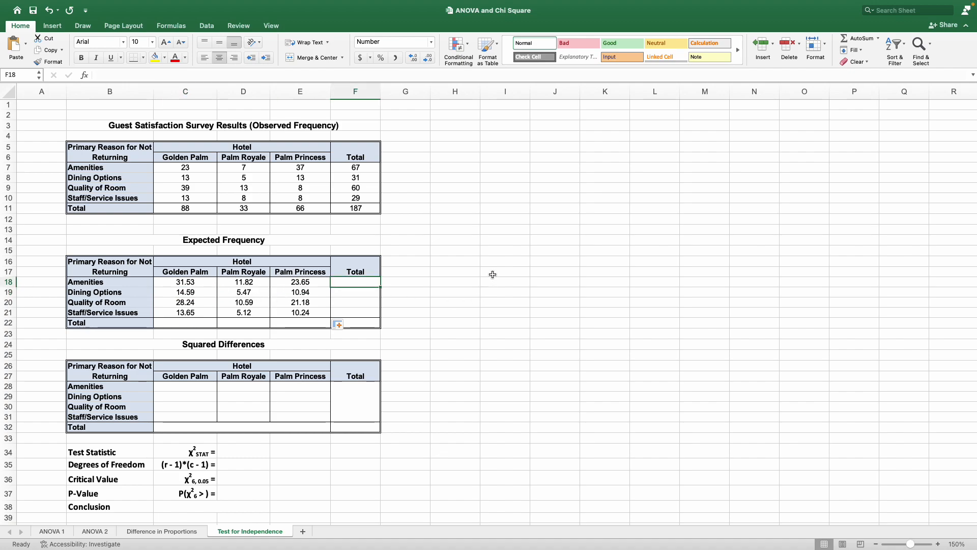
text(=SUM()
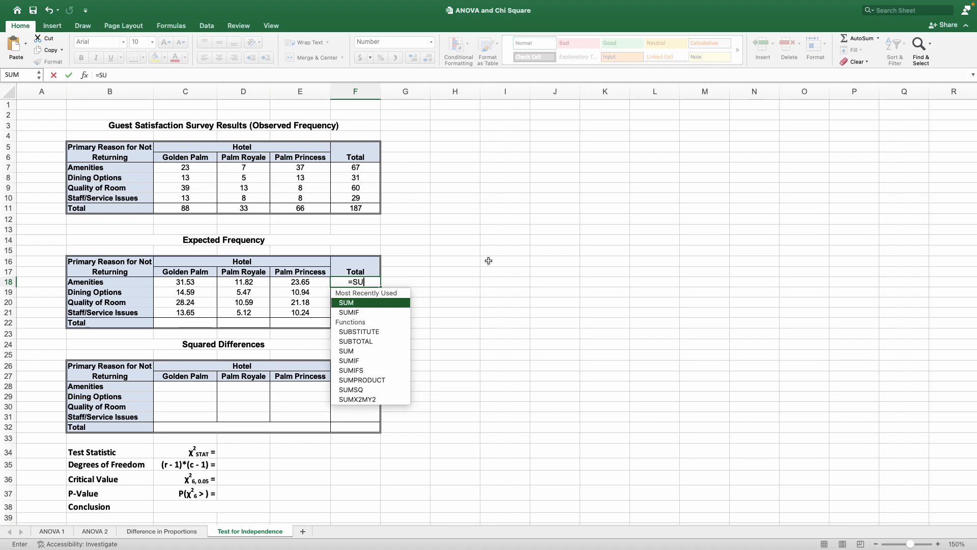
drag(185, 282, 301, 281)
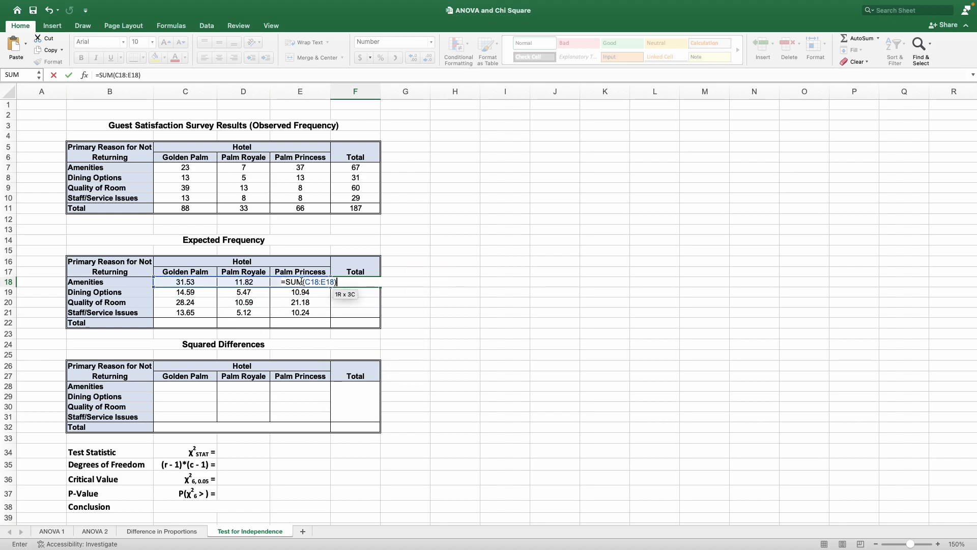
key(Return)
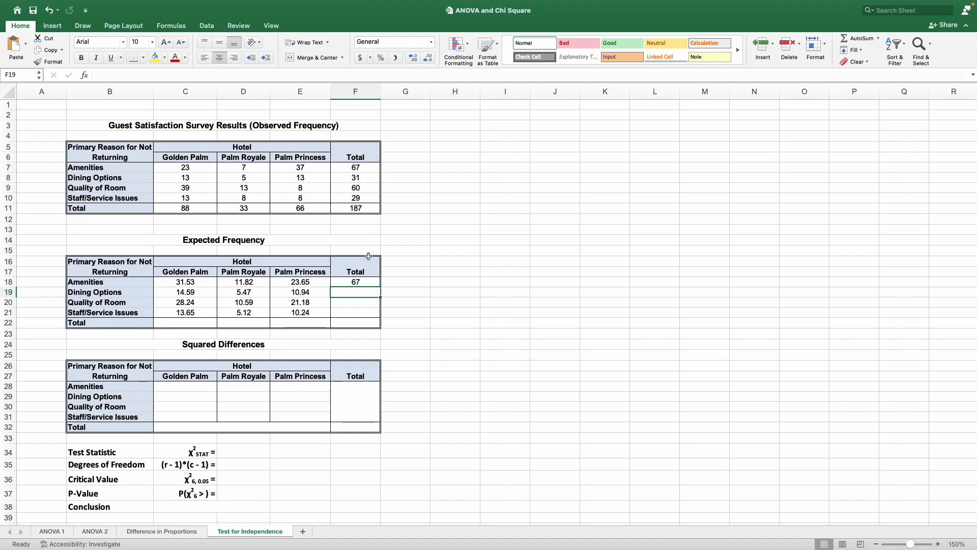
- Fill the F18 row total down to F21 without formatting and check the expected row totals against the observed ones
drag(364, 170, 362, 199)
click(374, 283)
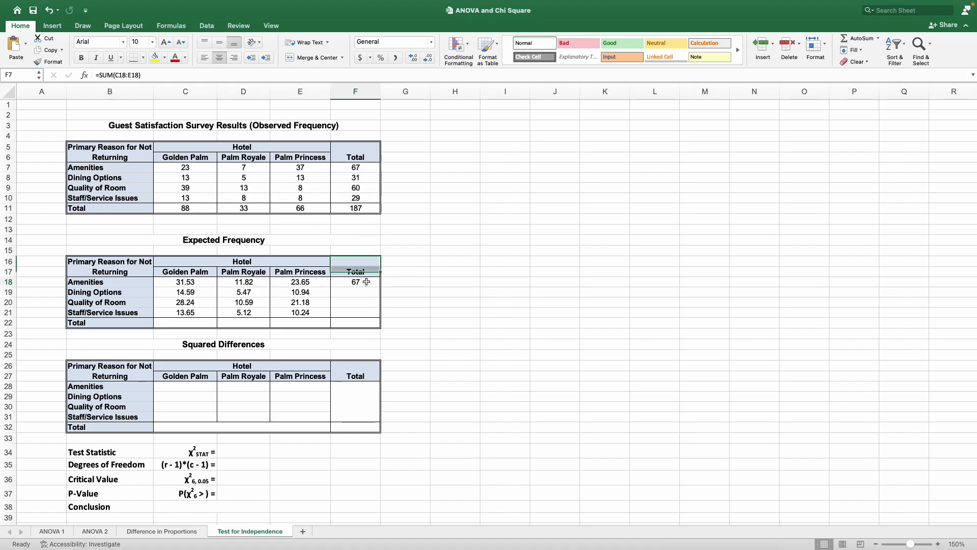
drag(383, 288, 381, 316)
click(388, 324)
click(448, 301)
click(447, 302)
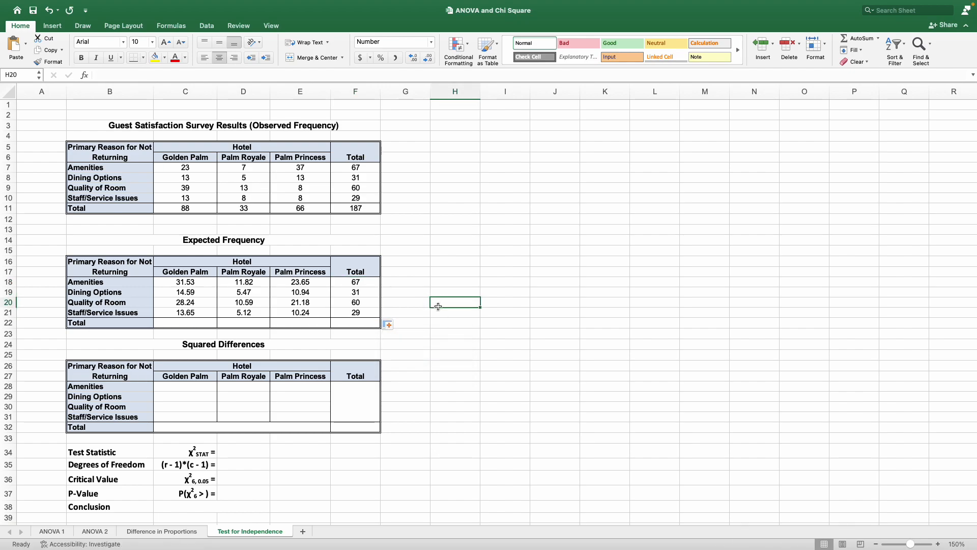
drag(359, 282, 359, 313)
- Total the Golden Palm expected frequencies in C22 with =SUM(C18:C21)
click(202, 325)
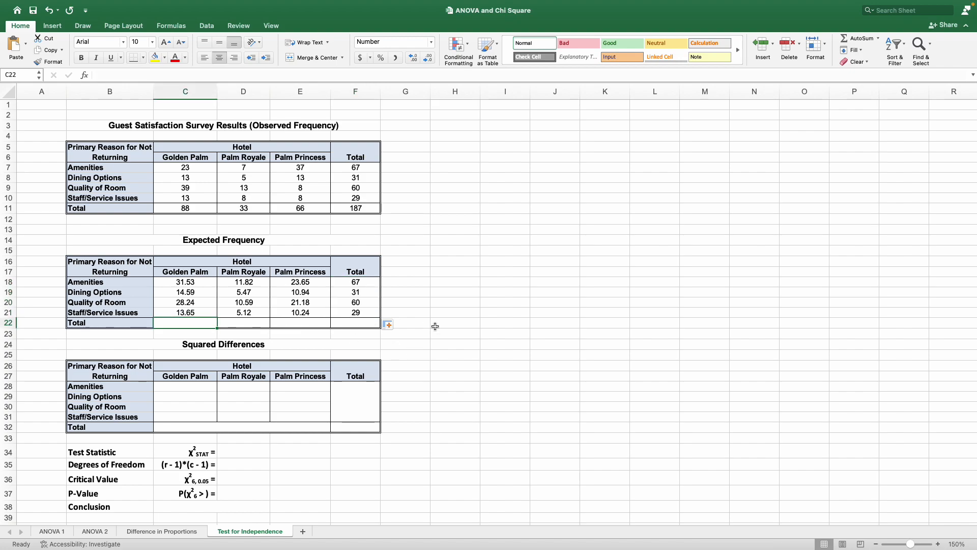
text(=SUM()
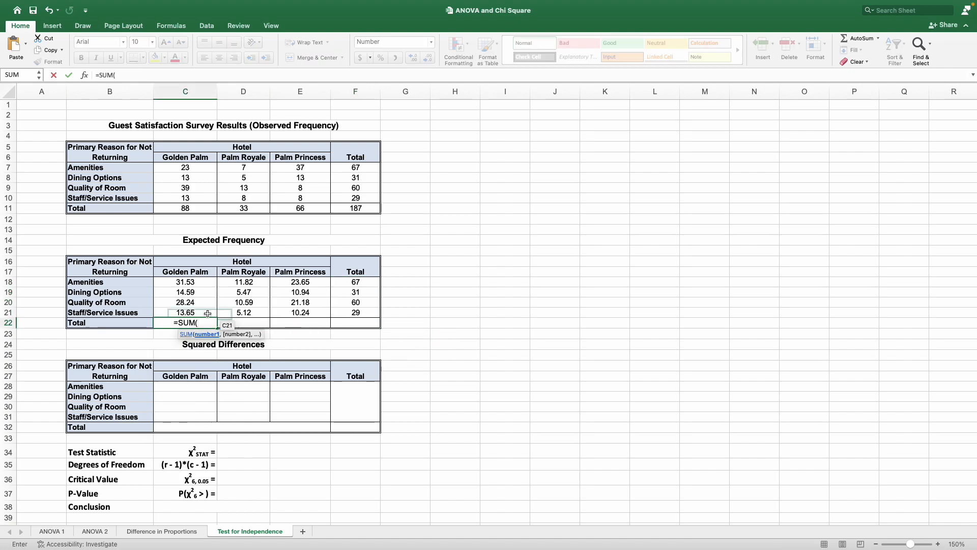
drag(185, 283, 195, 314)
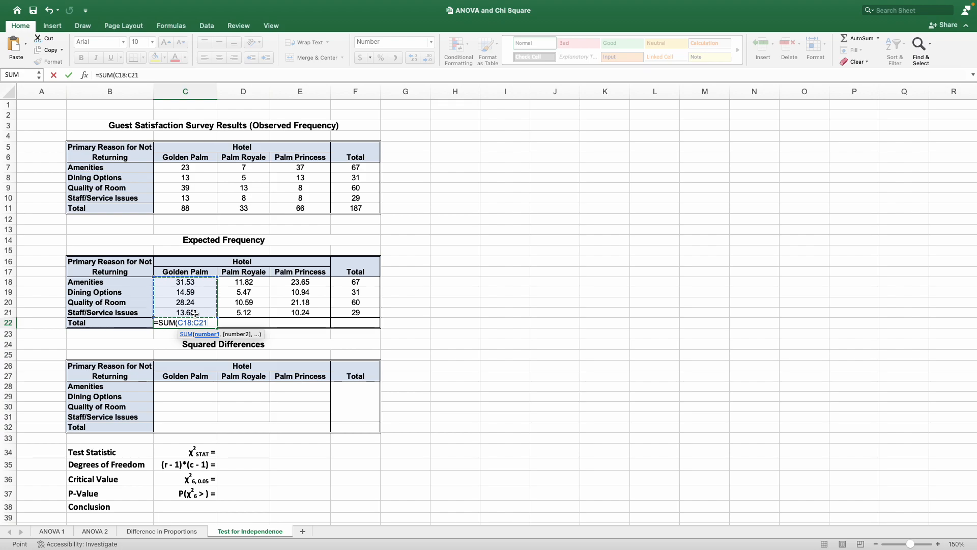
key(Return)
- Fill the C22 total across to E22 without formatting and compare the expected column totals with the observed ones
click(202, 325)
drag(217, 328, 320, 328)
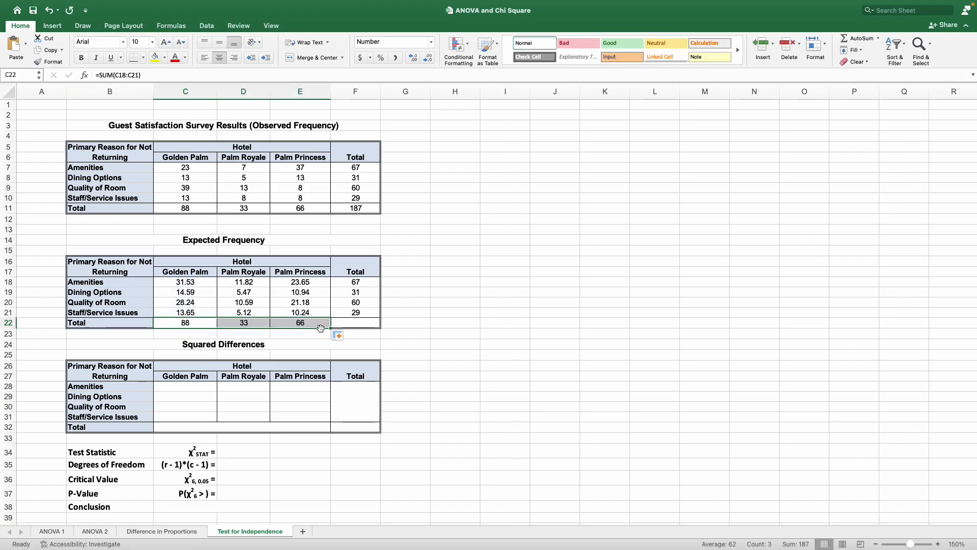
click(338, 336)
click(377, 371)
click(423, 344)
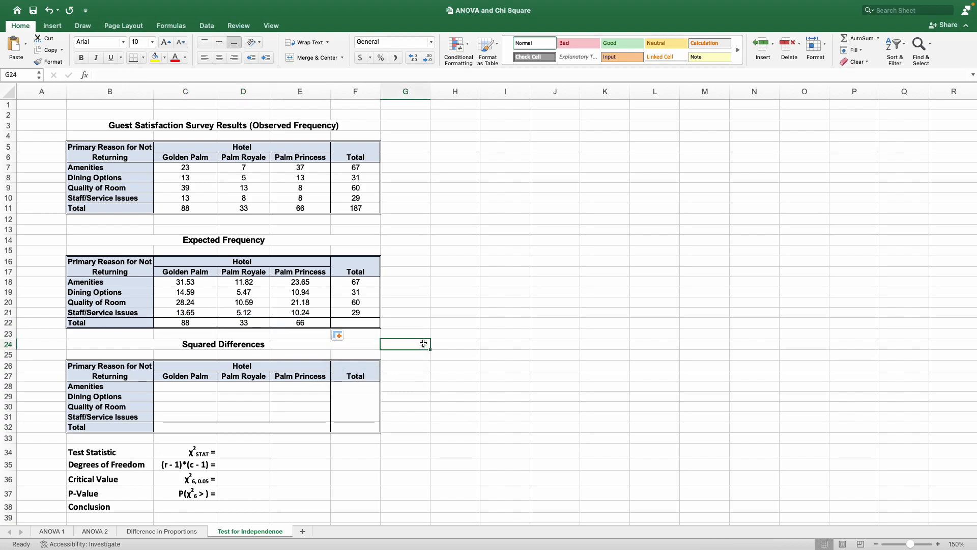
drag(196, 209, 285, 210)
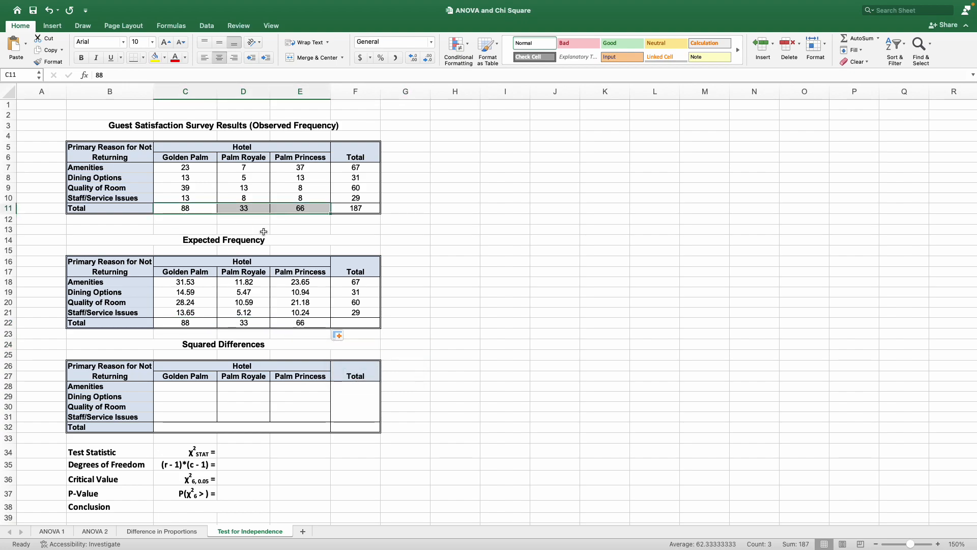
drag(201, 323, 299, 323)
- Compute the grand total of the expected frequencies in F22 with =SUM(C18:E21)
click(352, 321)
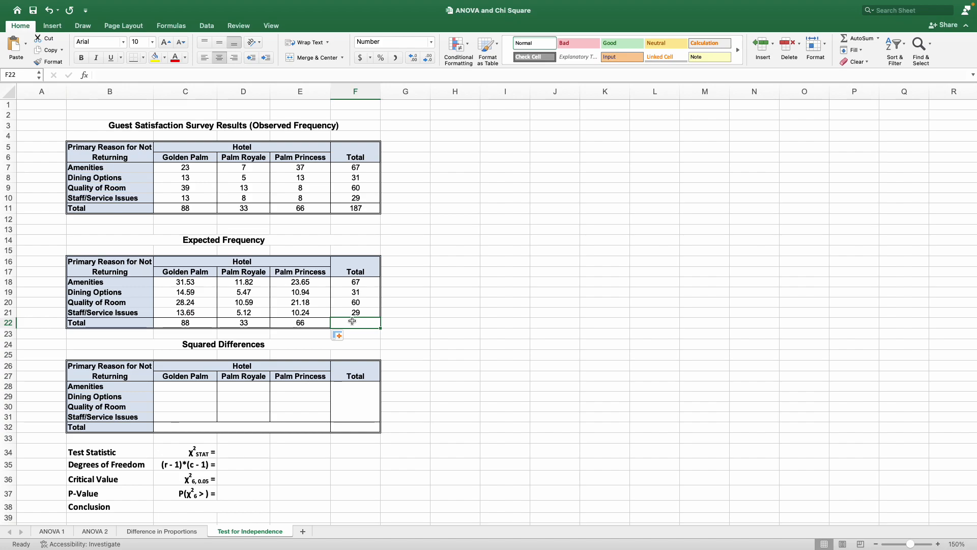
text(=SUM()
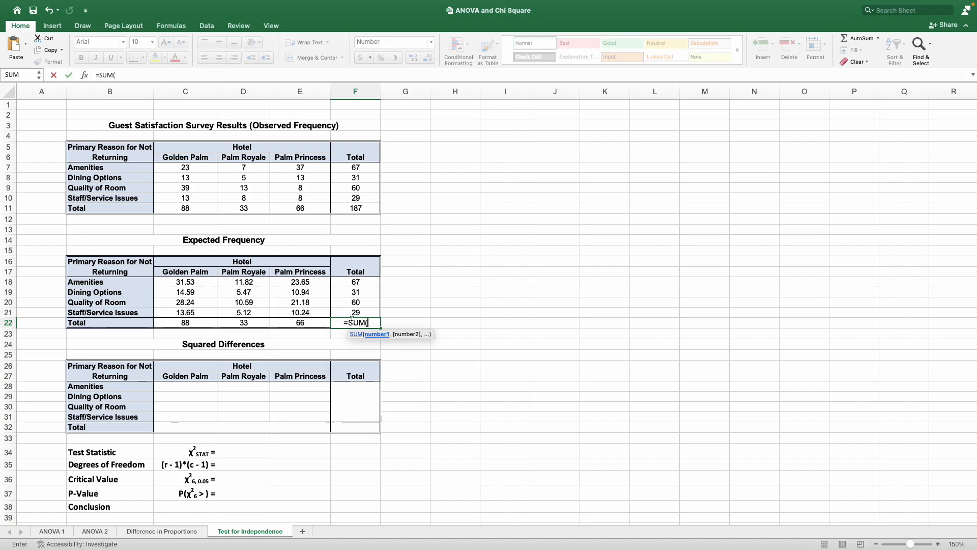
drag(160, 281, 298, 307)
text())
key(Return)
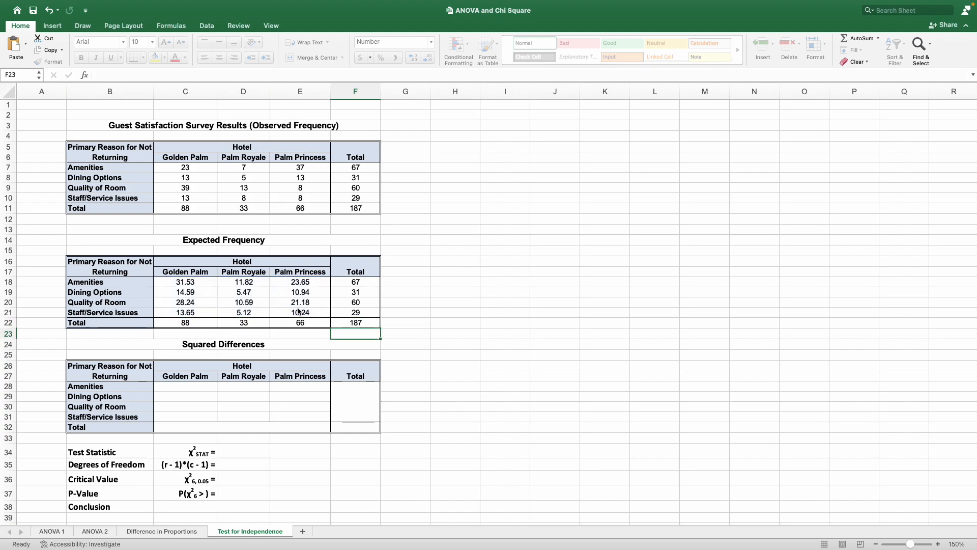
- Compare the expected and observed row and column totals, including the Golden Palm Amenities frequencies in both tables
drag(369, 275, 372, 322)
drag(200, 322, 356, 323)
drag(183, 208, 356, 209)
drag(371, 157, 343, 210)
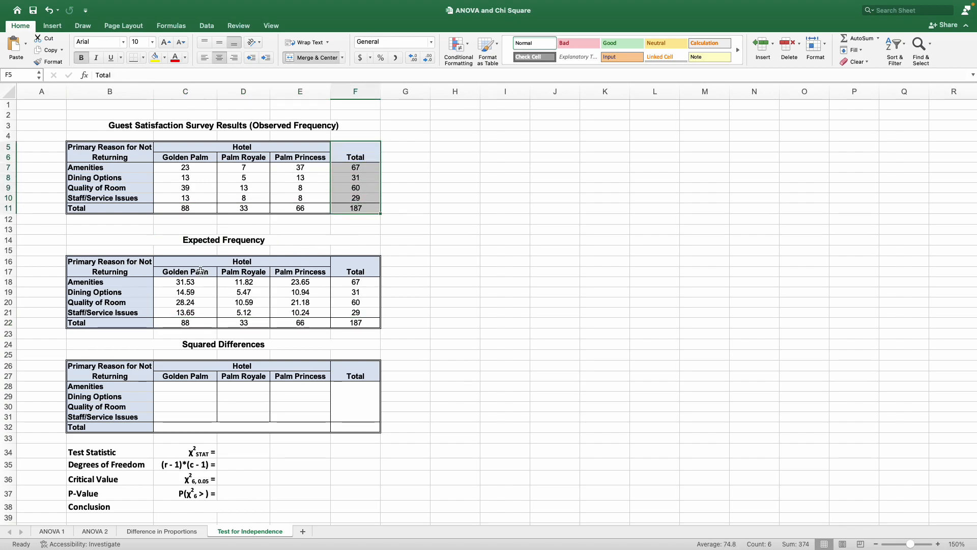
drag(192, 282, 305, 311)
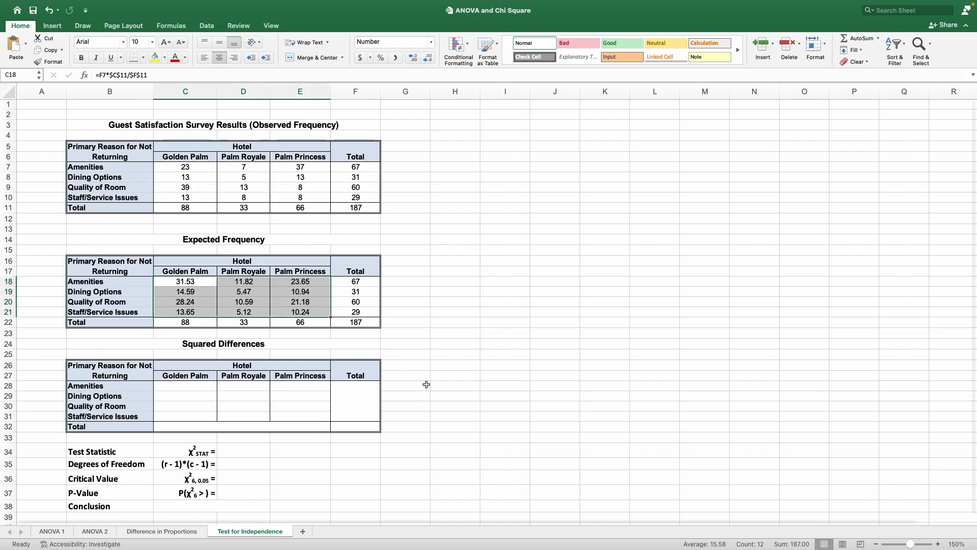
scroll(426, 384, down, 3)
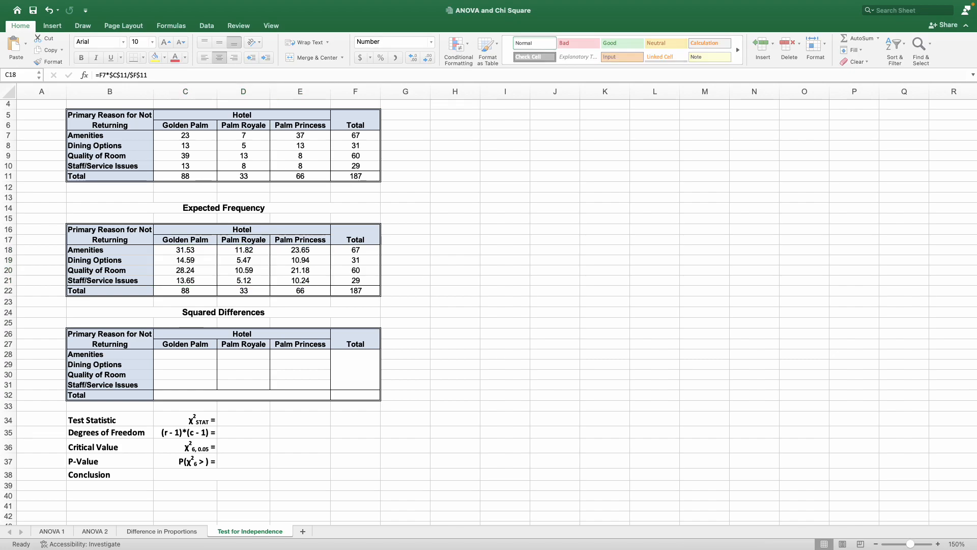
click(195, 135)
double_click(195, 135)
click(207, 252)
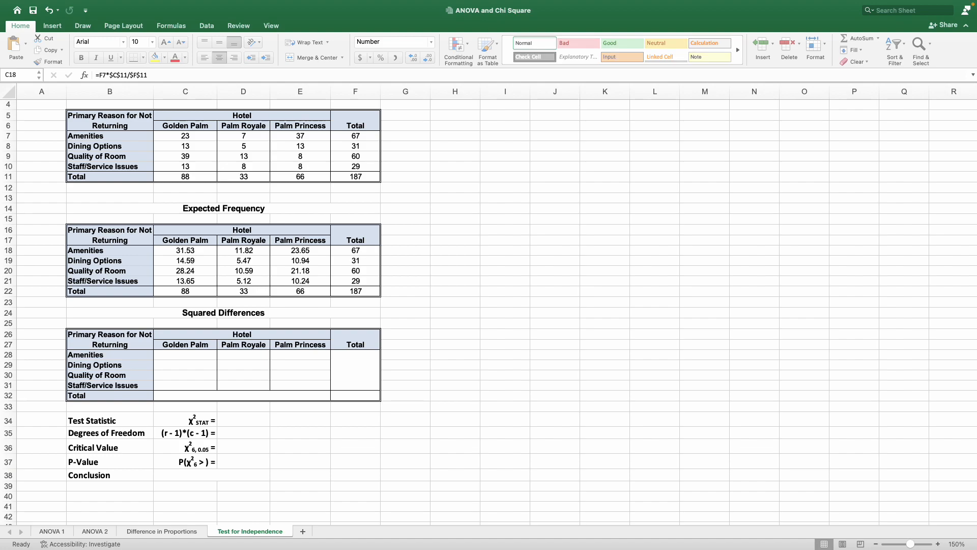
- Calculate the Golden Palm Amenities squared difference in C28 with =((C7-C18)^2)/C18
click(173, 355)
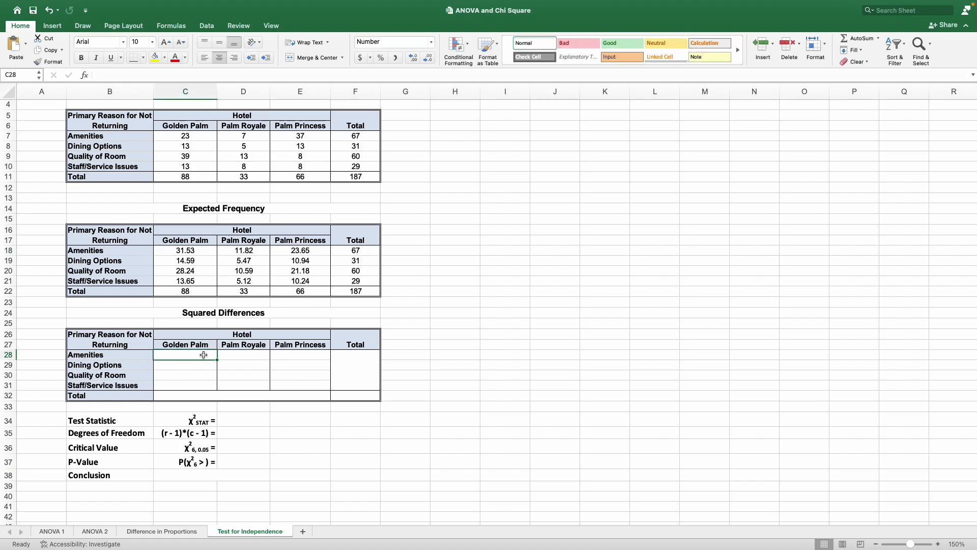
text(=)
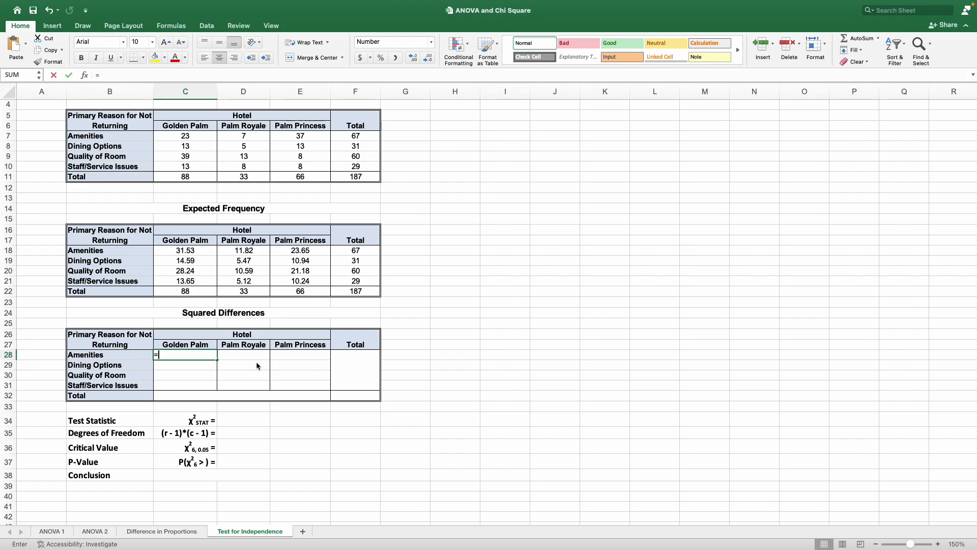
text((()
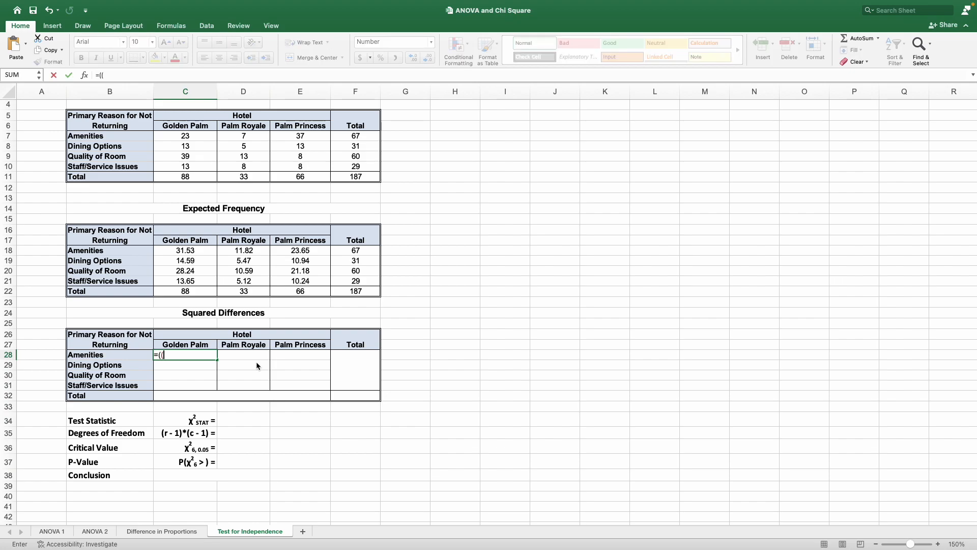
click(183, 135)
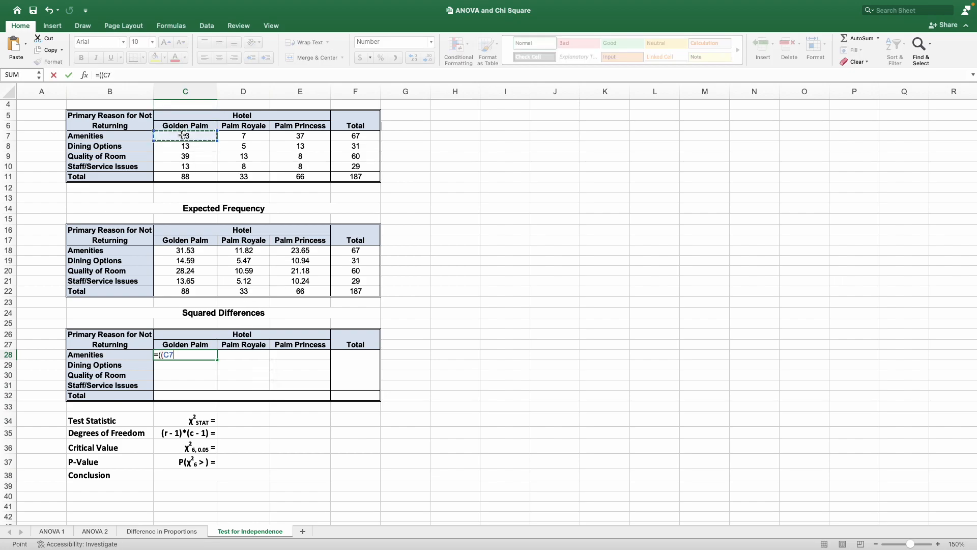
text(-)
click(195, 250)
text()^2)
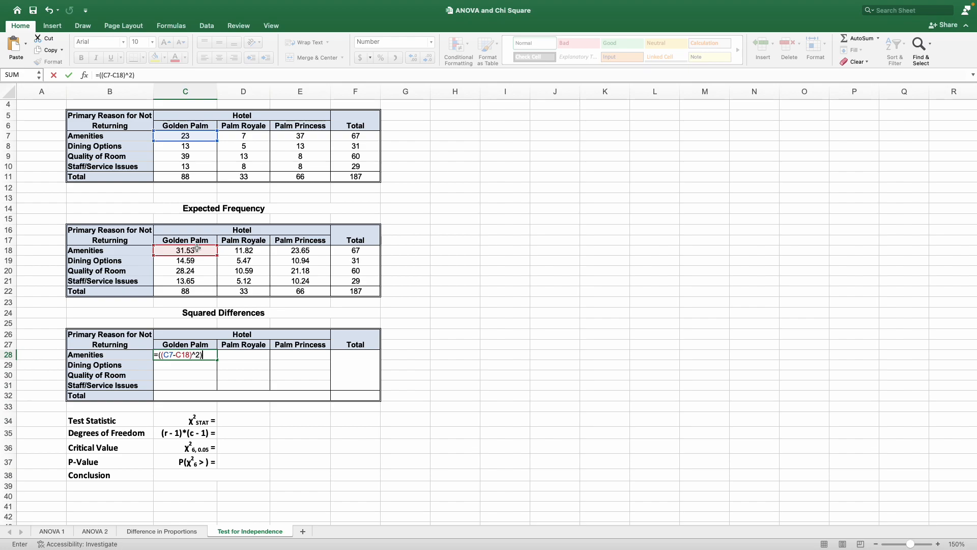
text()/)
click(197, 248)
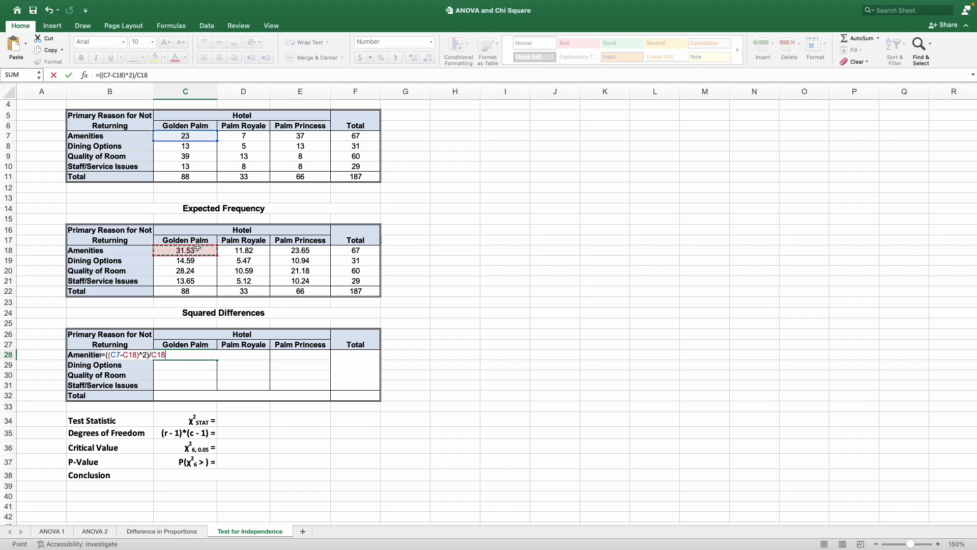
key(Return)
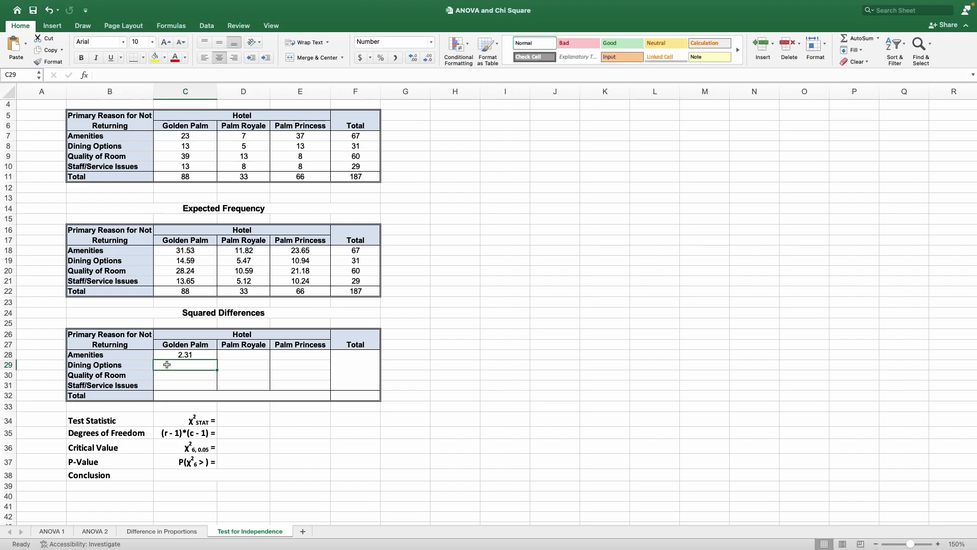
- Fill the C28 formula through C28:E31 without formatting to complete the squared differences for all hotels and reasons
click(203, 355)
scroll(239, 289, up, 1)
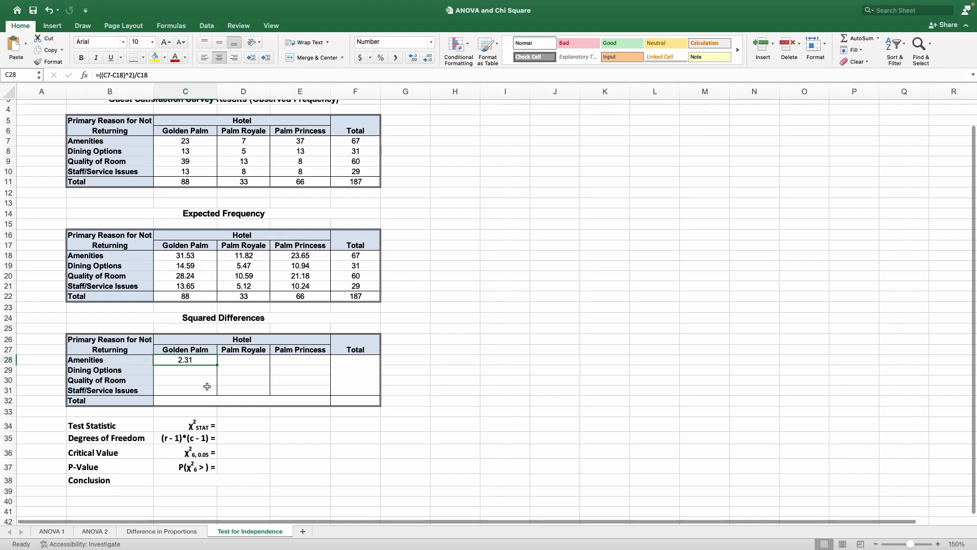
scroll(269, 290, up, 2)
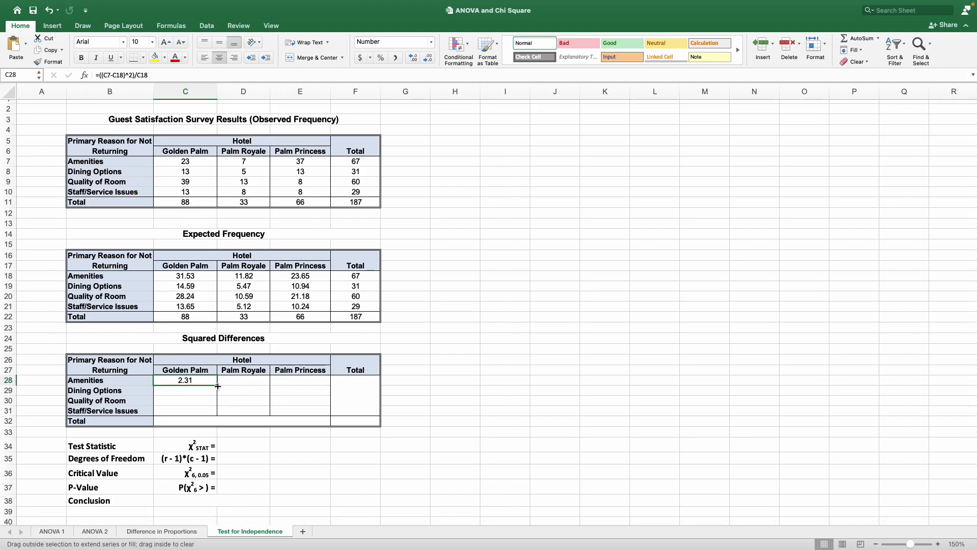
drag(237, 387, 328, 412)
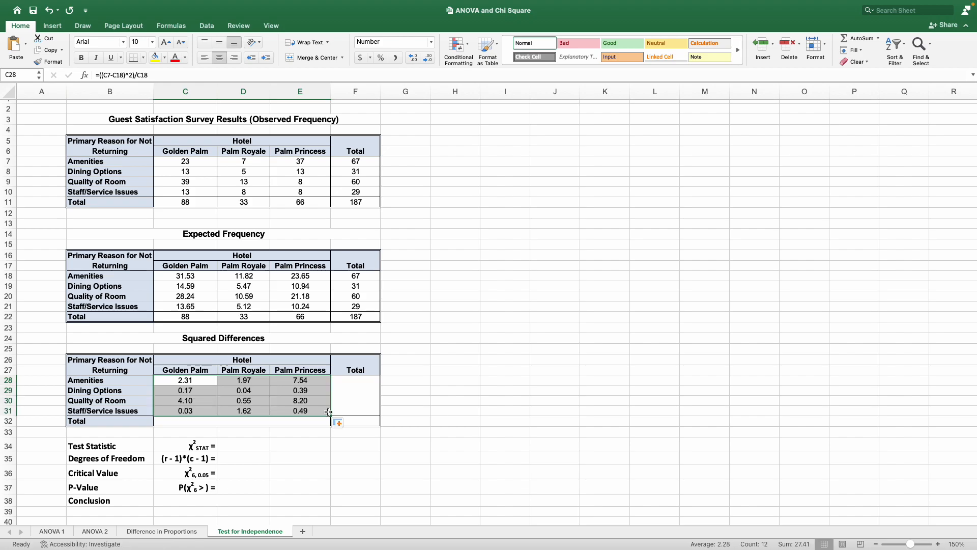
click(339, 423)
click(424, 397)
- Check the cell references in the squared-difference formulas of C28 and D30
click(207, 382)
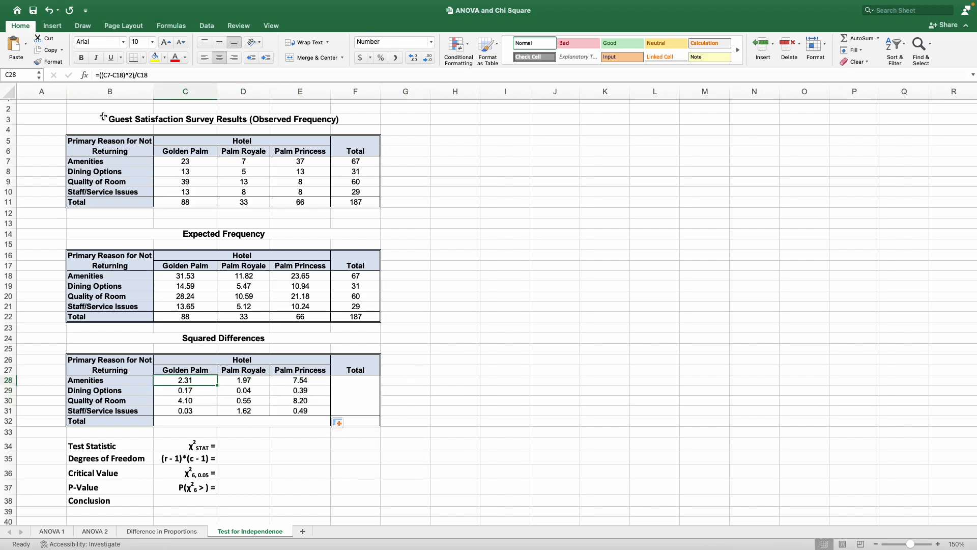
drag(164, 72, 62, 70)
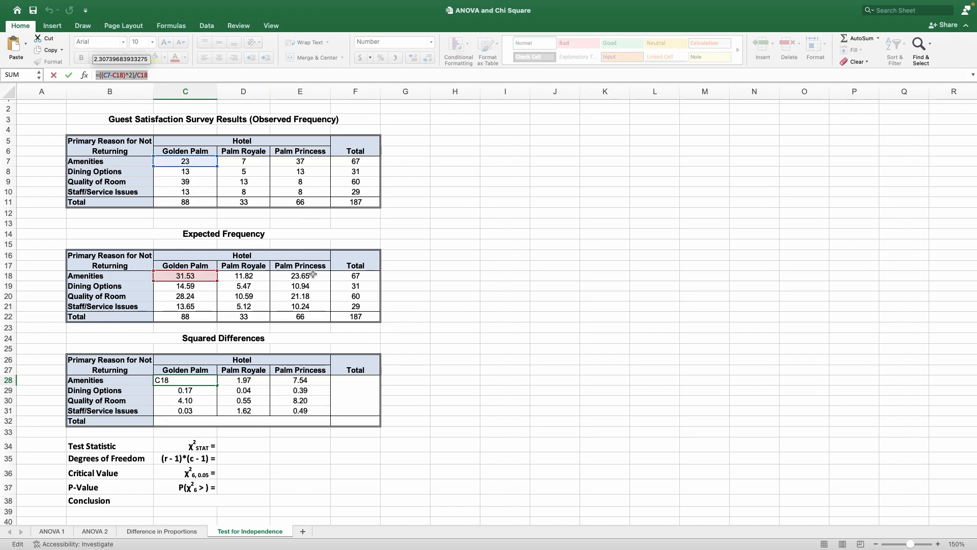
key(Escape)
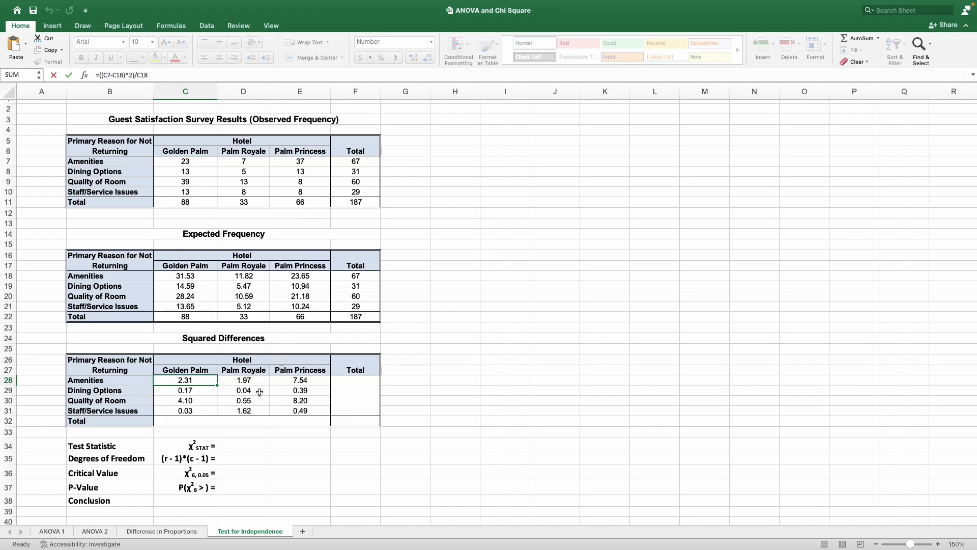
click(257, 400)
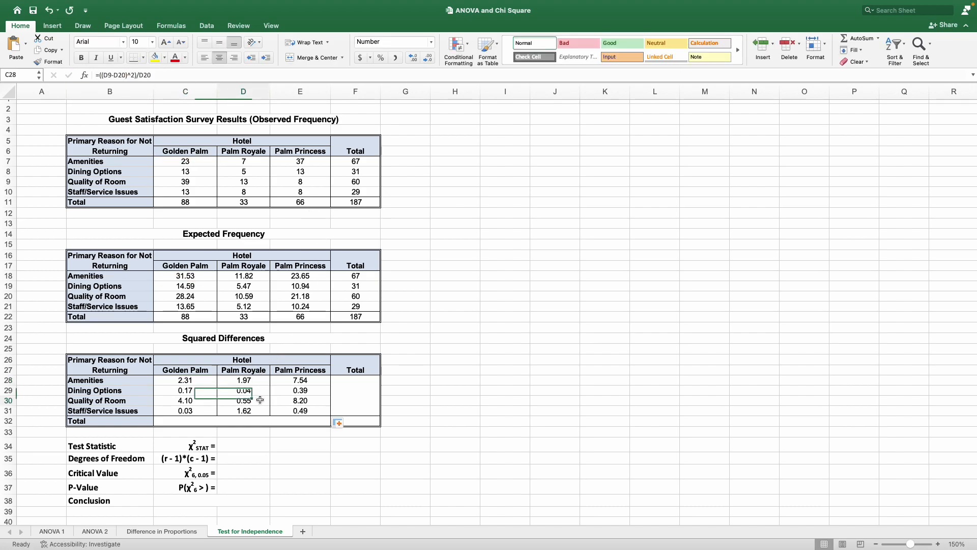
click(182, 74)
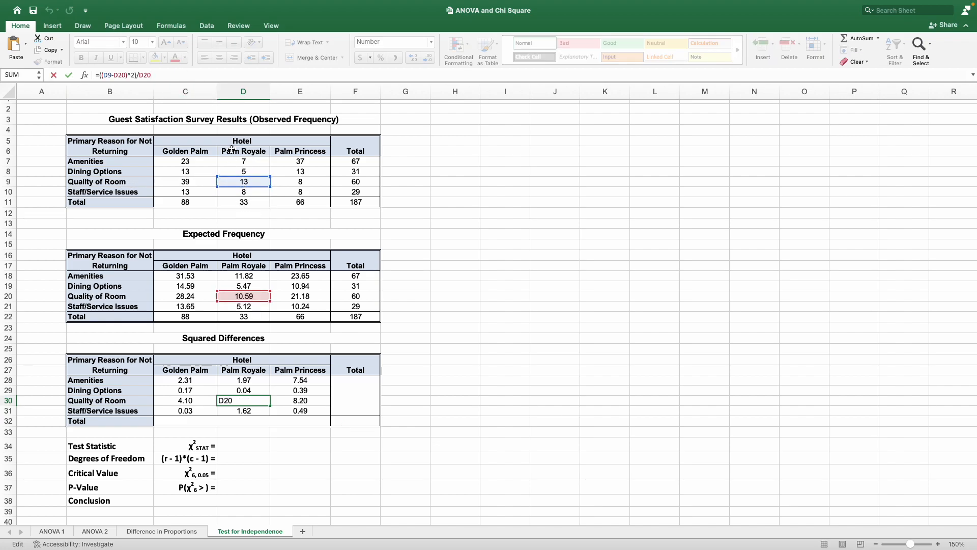
key(Return)
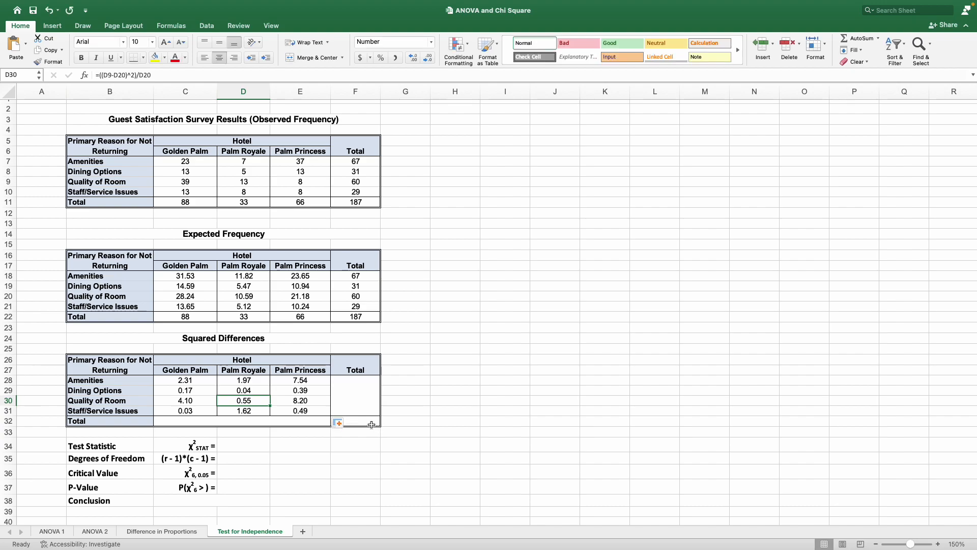
- Total all the squared differences in F32 with =SUM(C28:E31)
click(372, 425)
scroll(480, 364, down, 1)
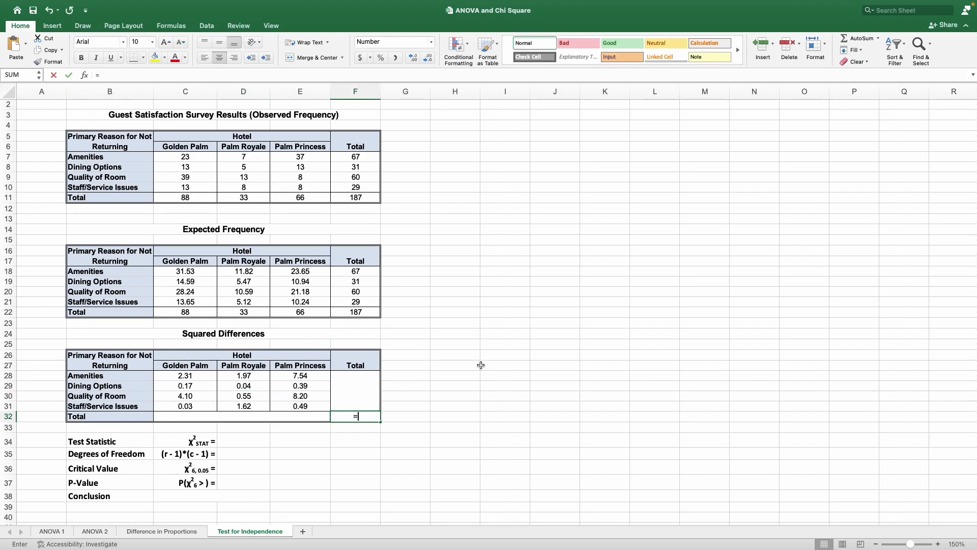
text(=SUM()
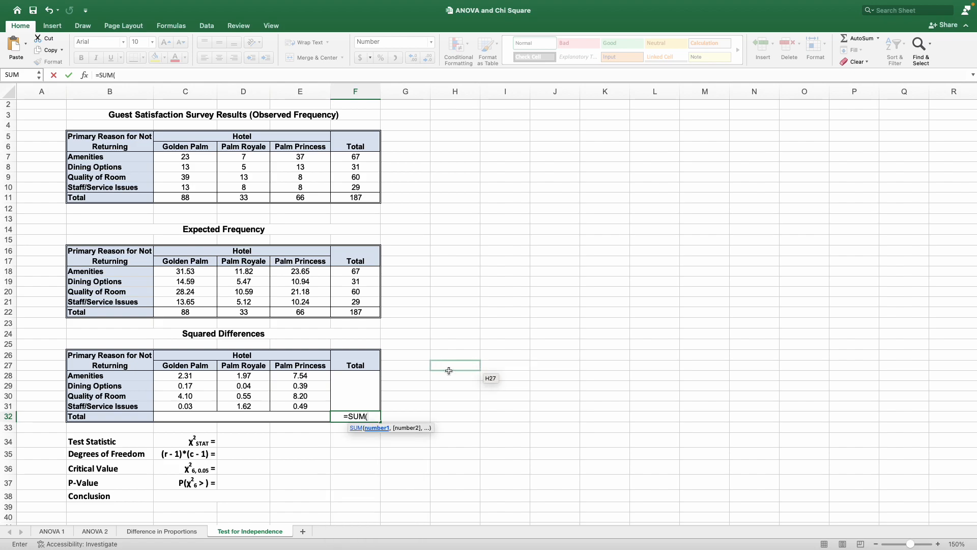
drag(186, 376, 297, 402)
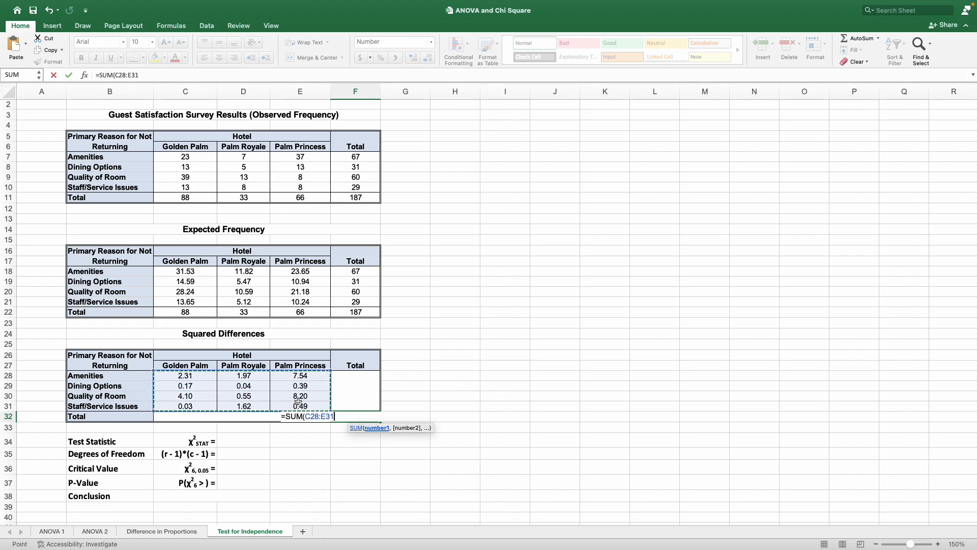
key(Return)
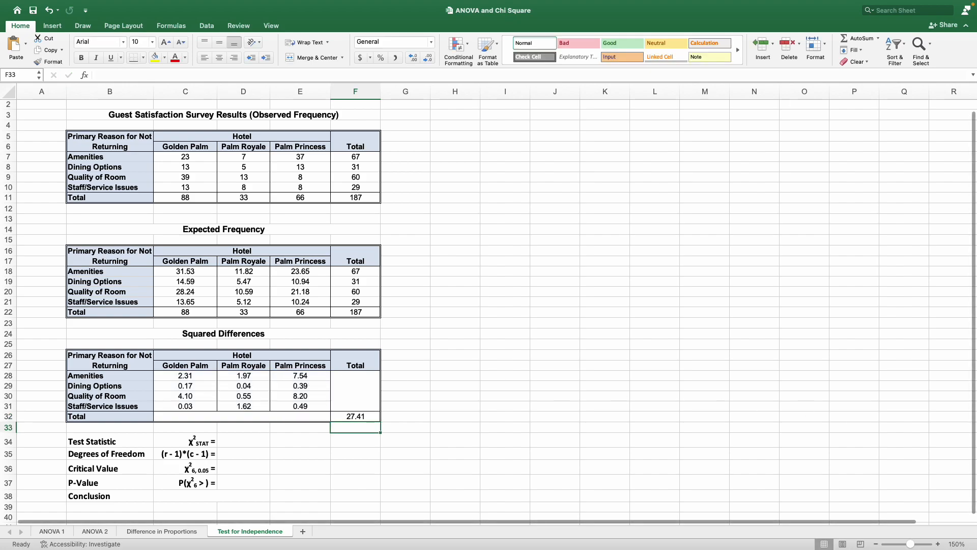
- Link the test statistic in D34 to the squared differences total with =F32
drag(121, 441, 222, 443)
click(222, 443)
text(=)
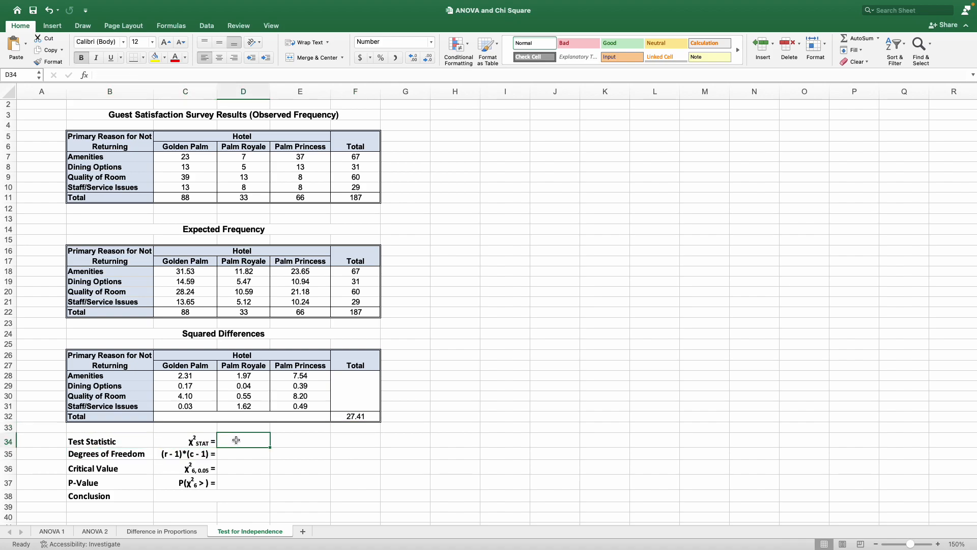
click(375, 418)
key(Return)
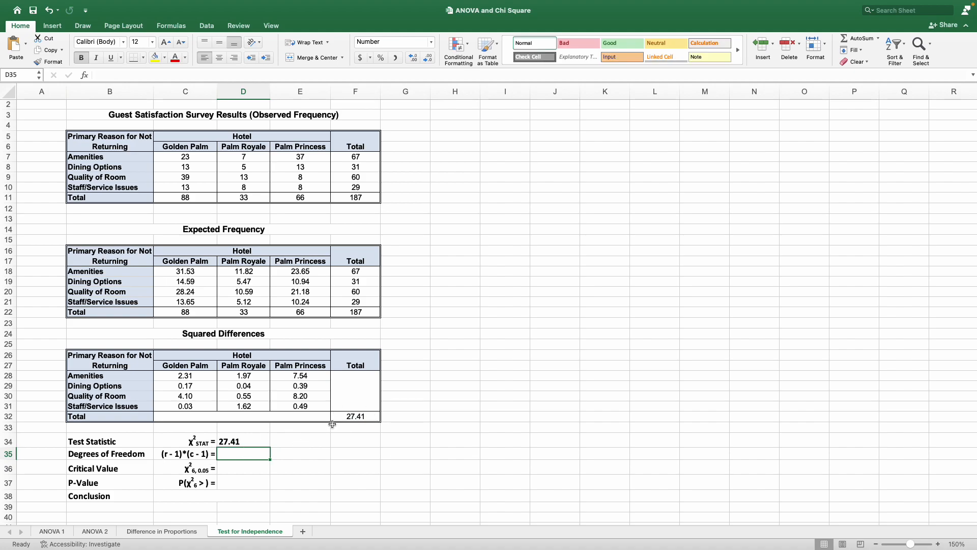
- Calculate the degrees of freedom in D35 with =(4-1)*(3-1), checking the formula against the four reason rows and three hotel columns
text(=(4-1)*(3-1)
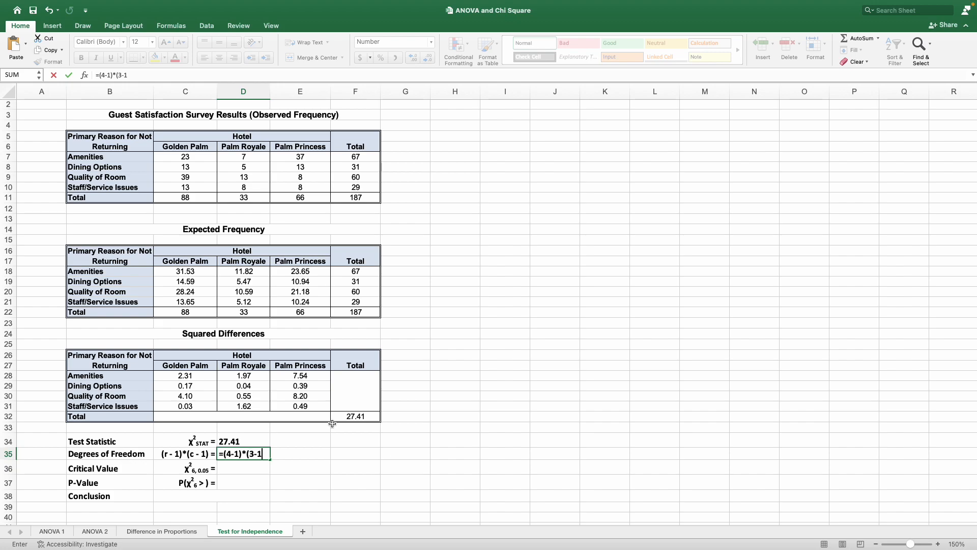
key(Return)
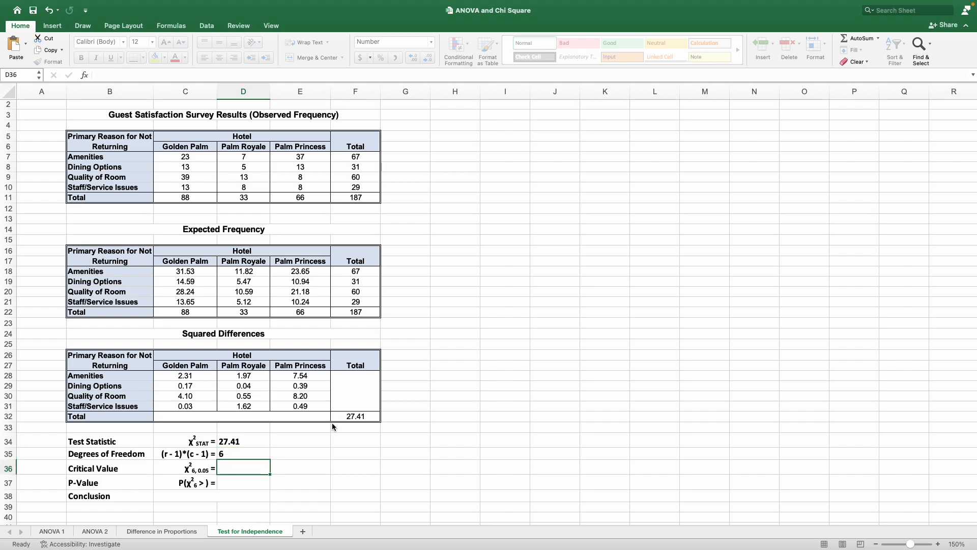
drag(119, 374, 110, 406)
drag(181, 363, 296, 364)
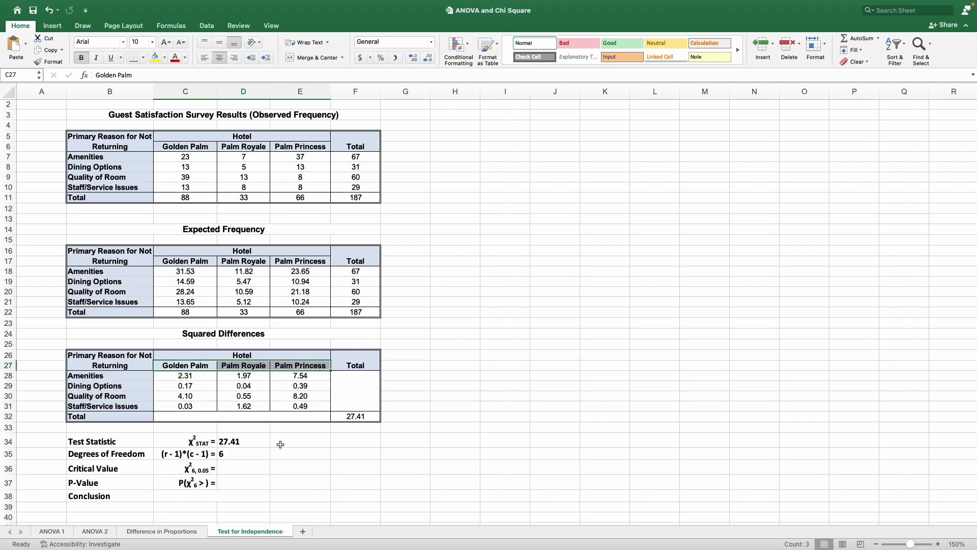
click(274, 466)
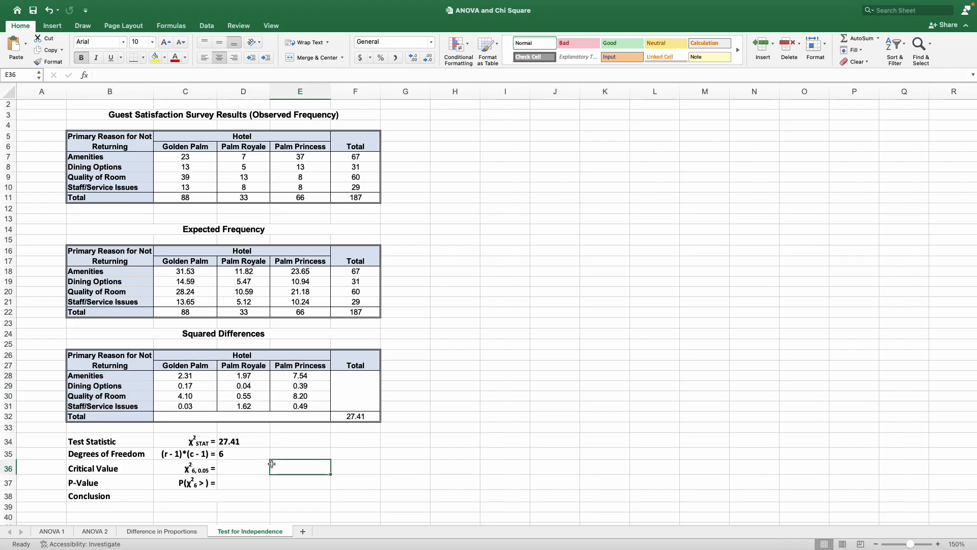
- Compare the Critical Value row with the one on the Difference in Proportions sheet, and return to the Test for Independence sheet
click(121, 472)
click(193, 470)
click(239, 467)
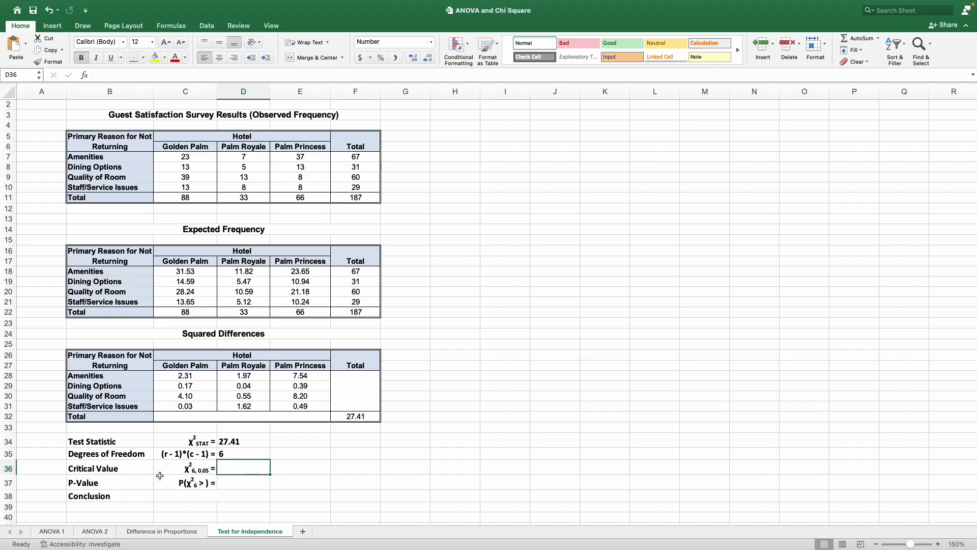
click(178, 530)
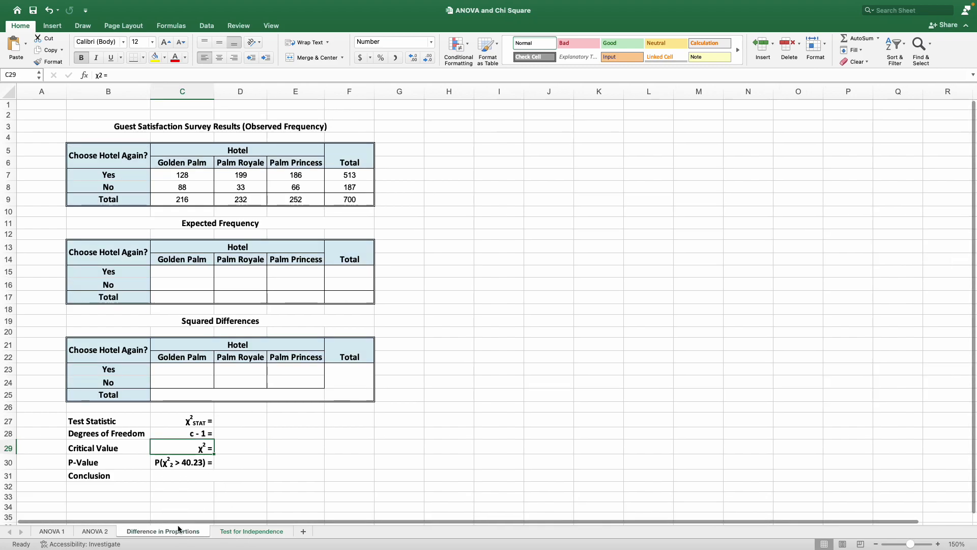
click(245, 531)
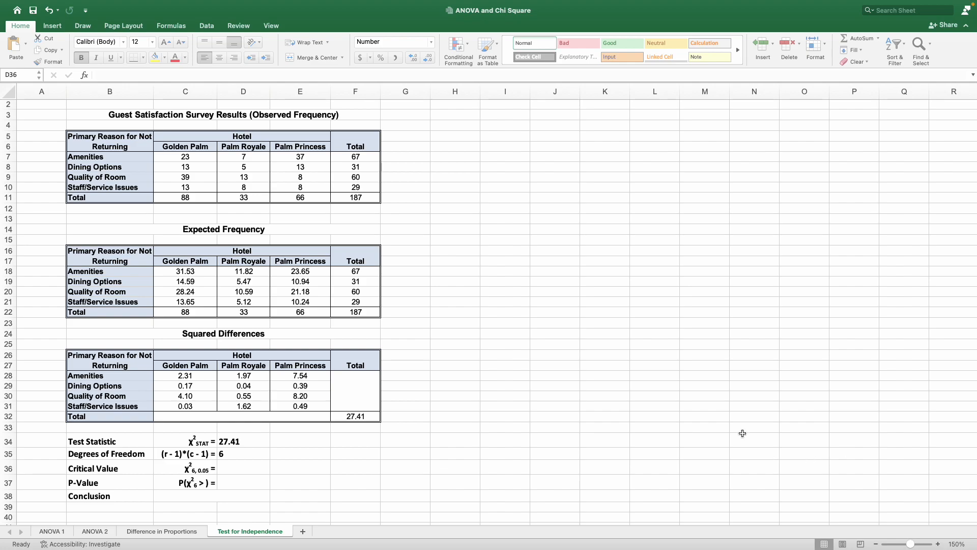
- Calculate the chi-square critical value in D36 with =CHISQ.INV.RT(.05,D35)
click(256, 465)
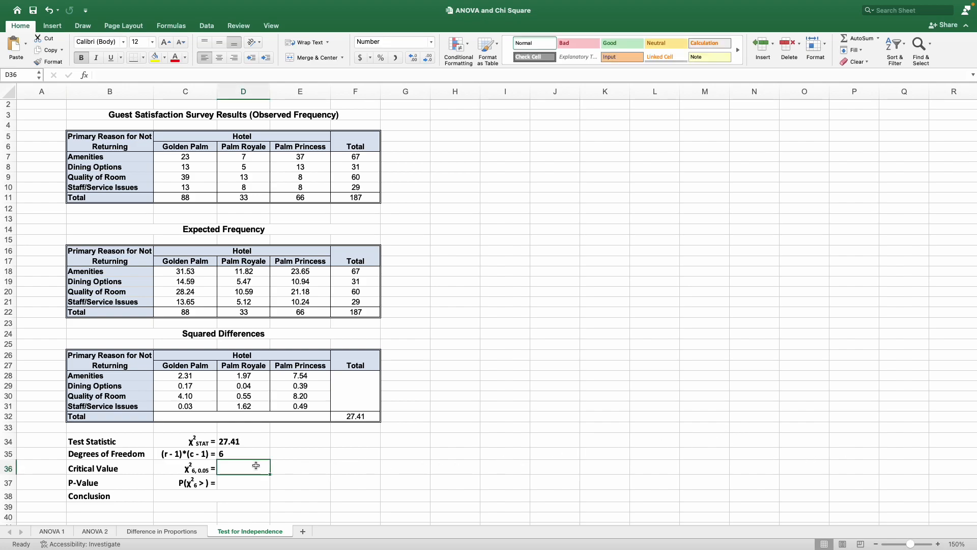
text(=CHI)
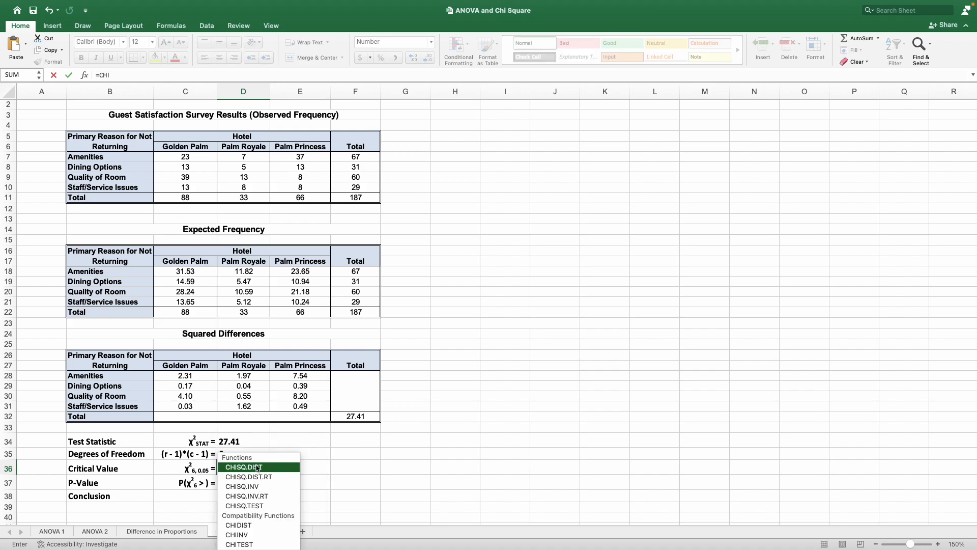
key(Down)
key(Down)
key(Down)
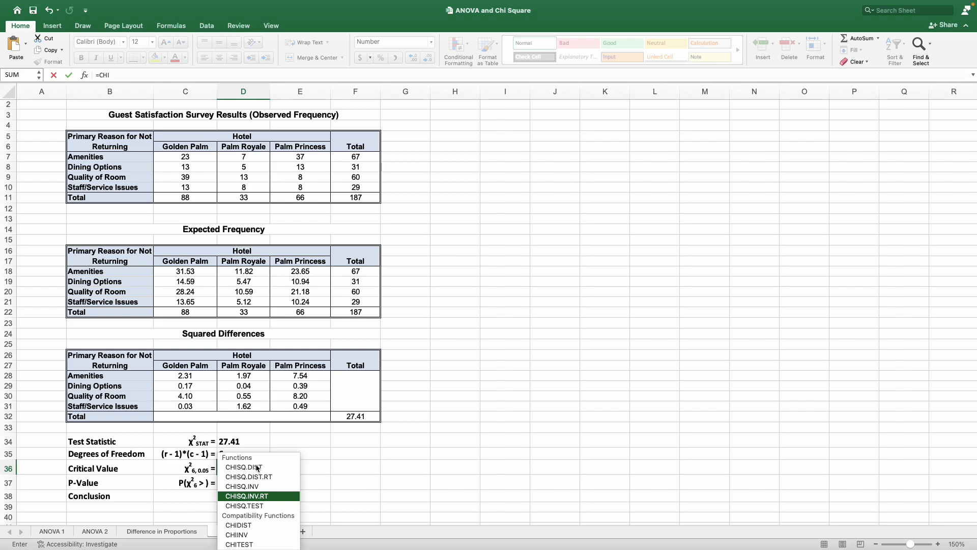
key(Tab)
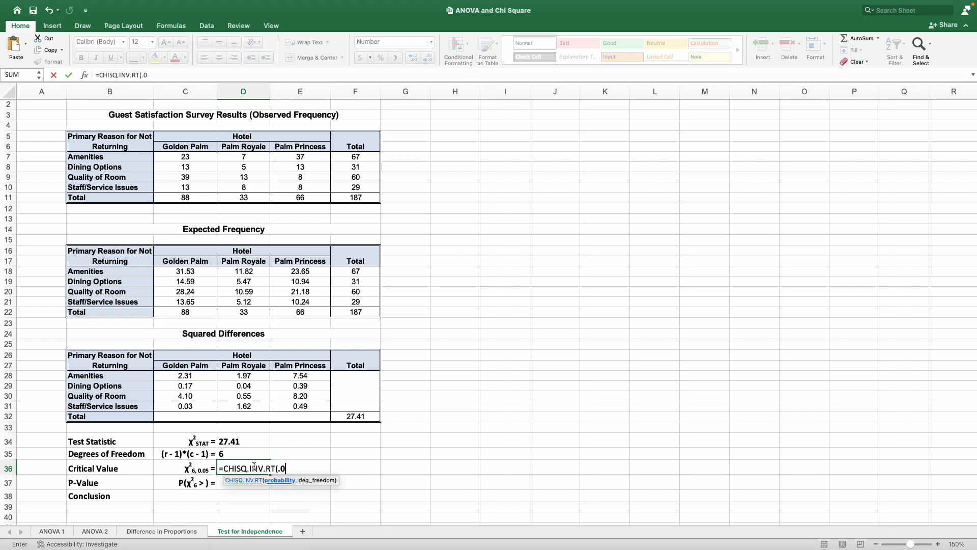
text(.05,)
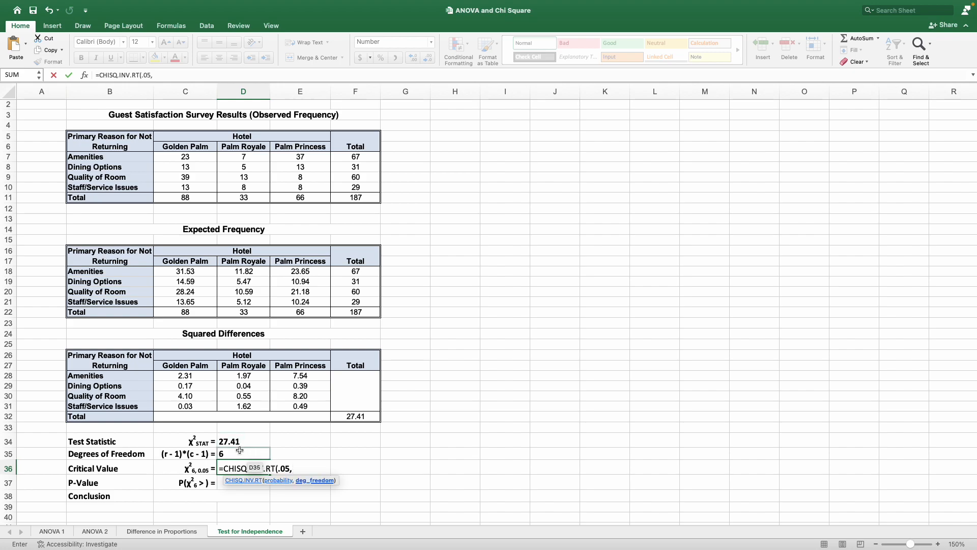
click(238, 452)
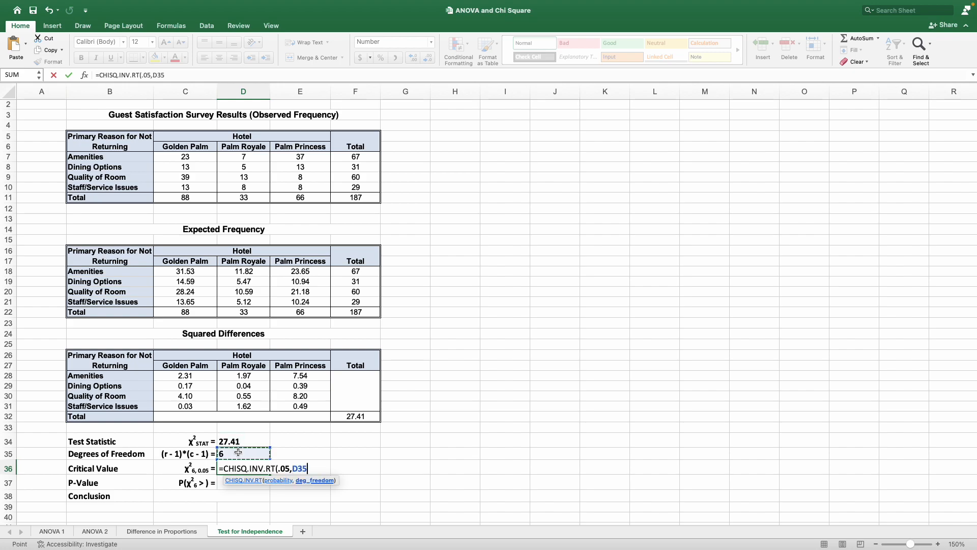
text())
key(Return)
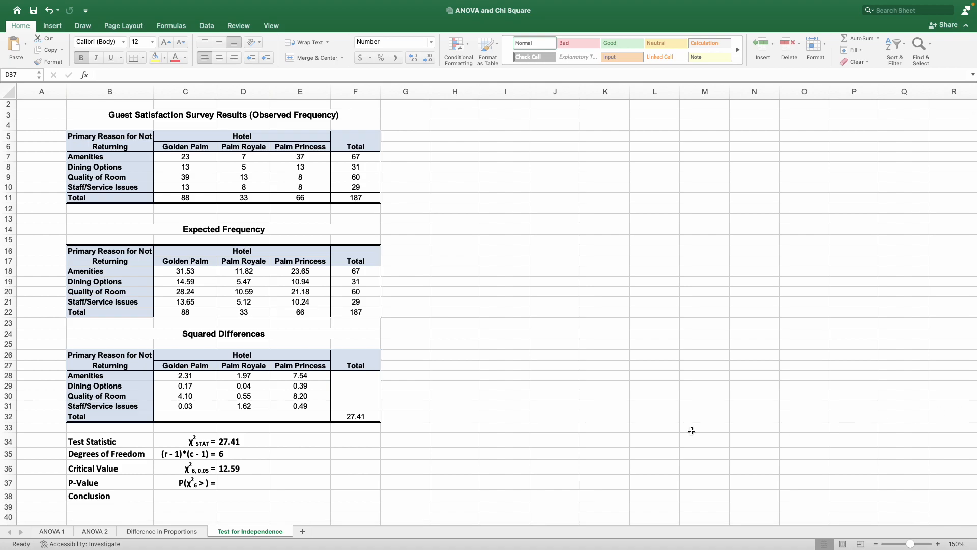
- Insert 12.59 after the greater-than sign in the P-Value label in C37
click(208, 484)
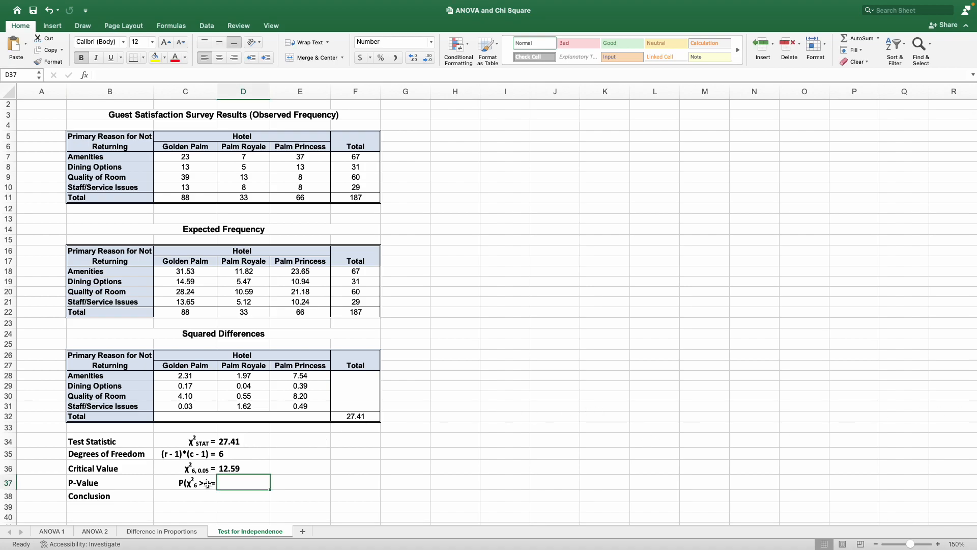
scroll(206, 484, down, 1)
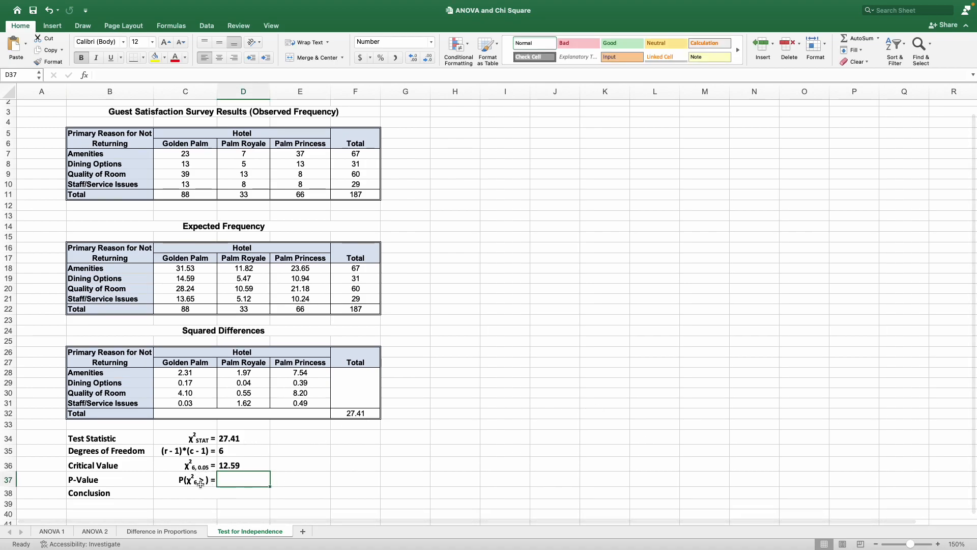
click(201, 483)
click(118, 74)
text(12.59)
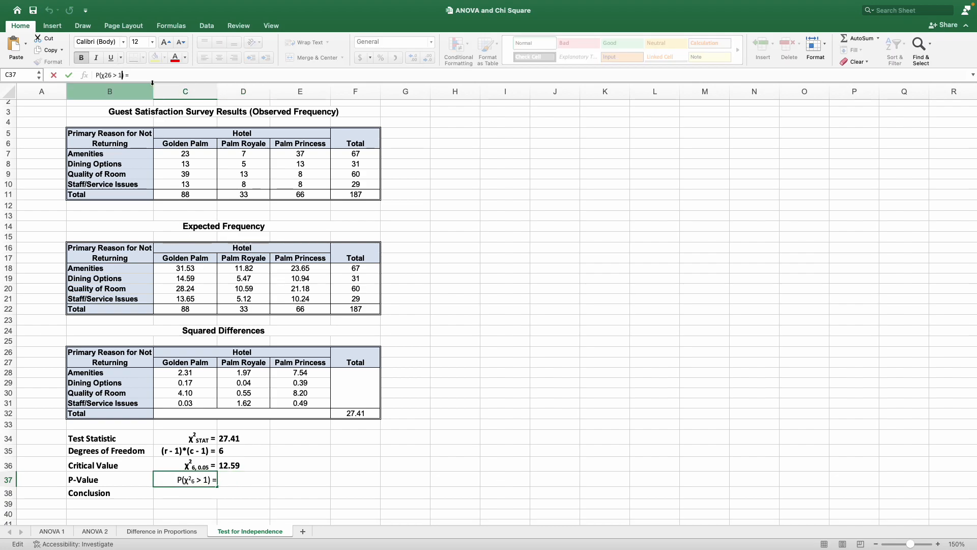
key(Return)
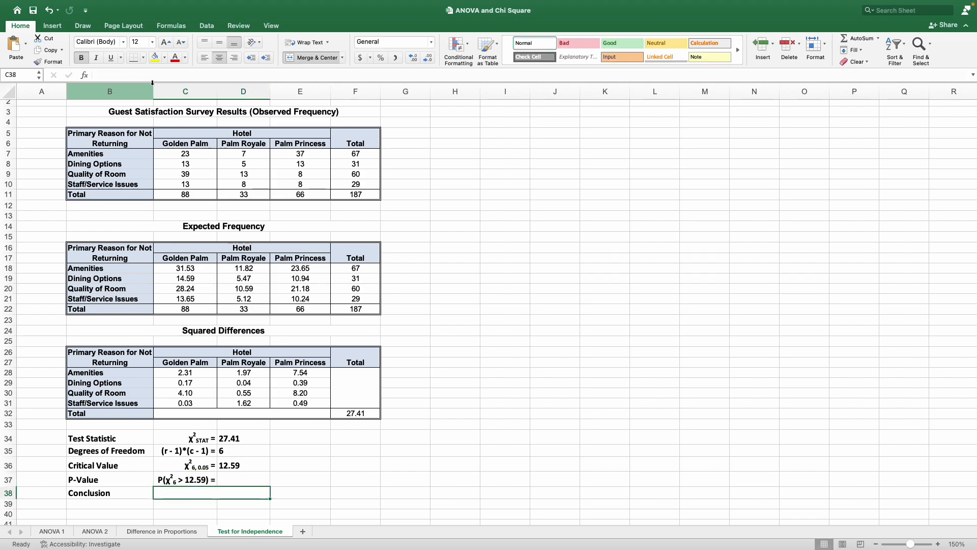
click(196, 478)
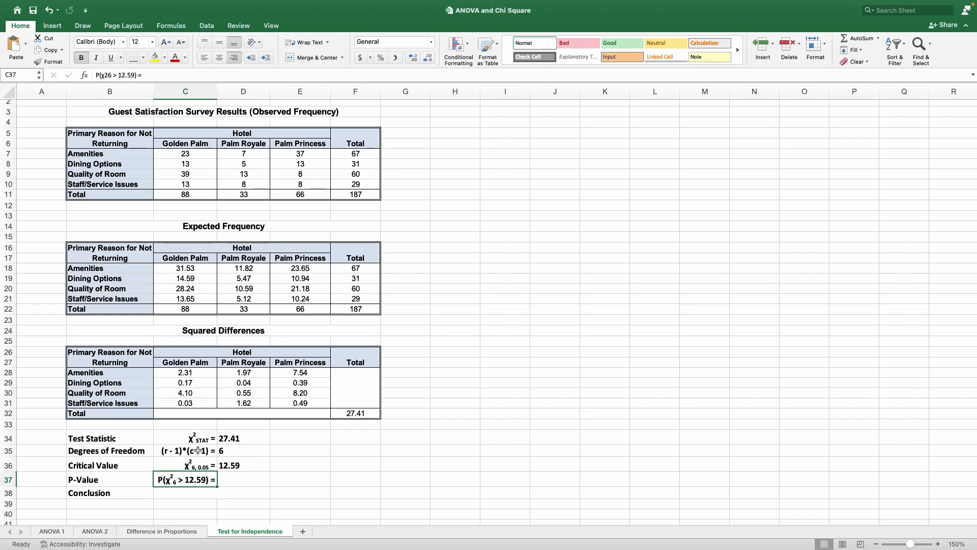
drag(197, 436, 252, 438)
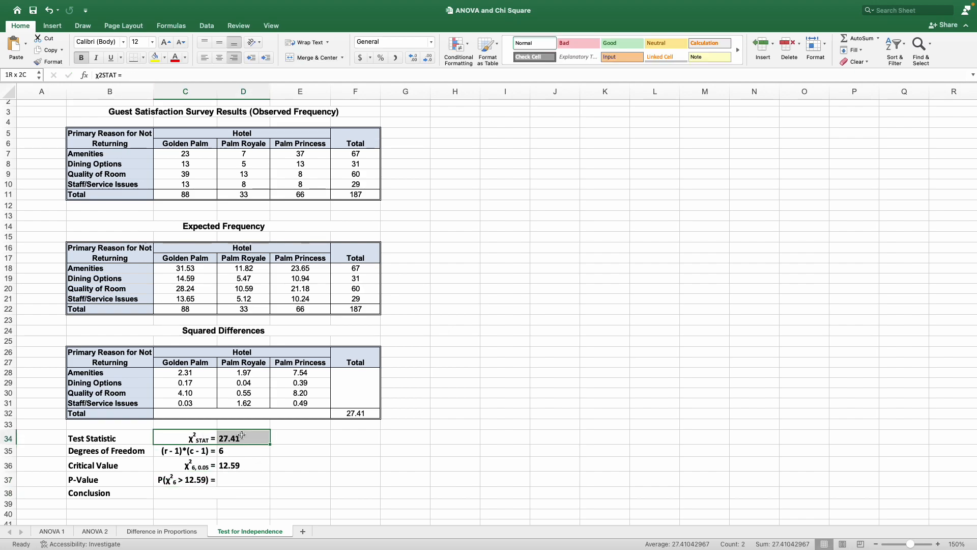
- Calculate the p-value in D37 with =CHISQ.DIST.RT(D34,D35)
click(249, 478)
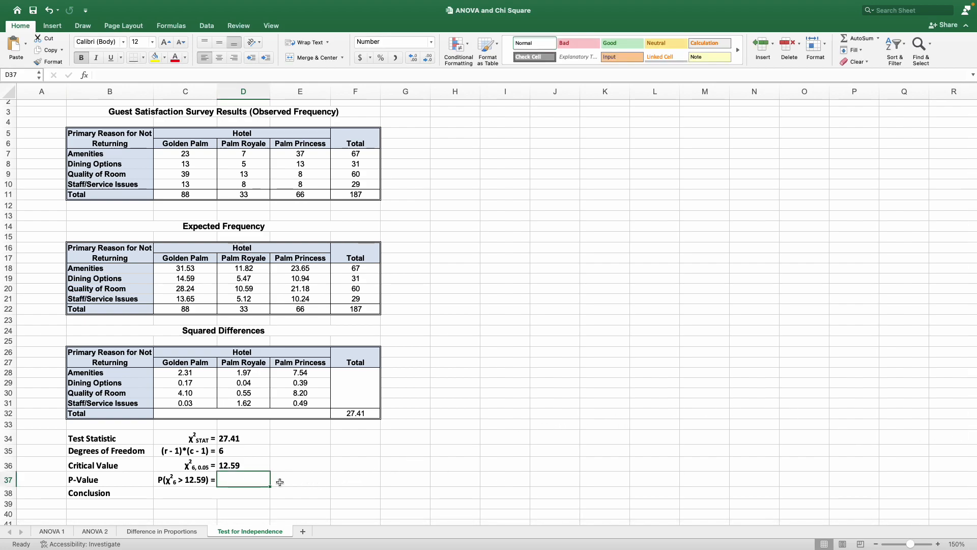
text(=CHI)
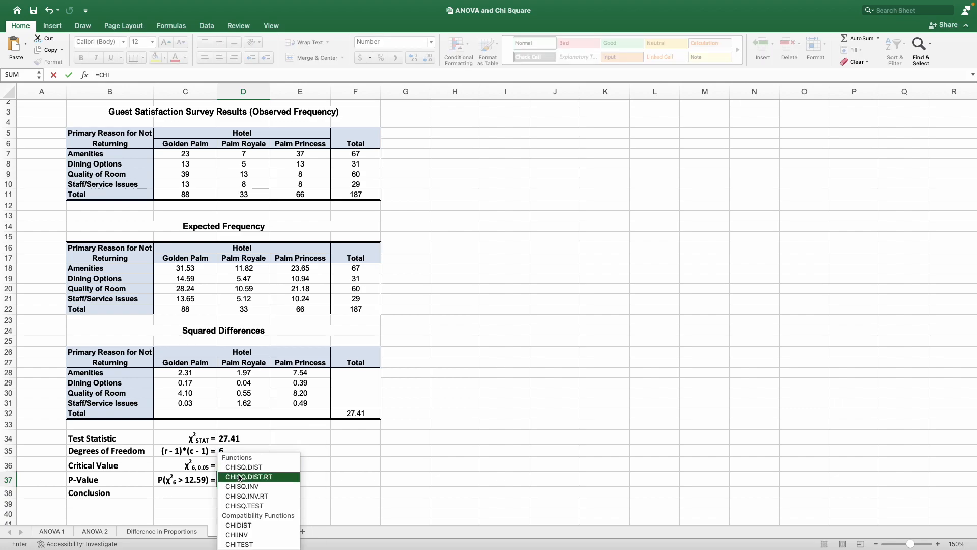
double_click(239, 477)
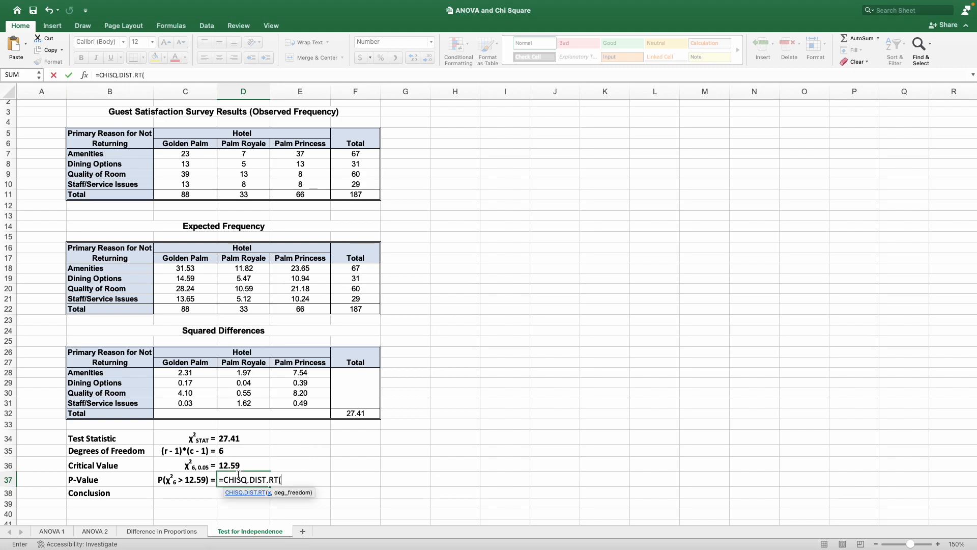
click(251, 438)
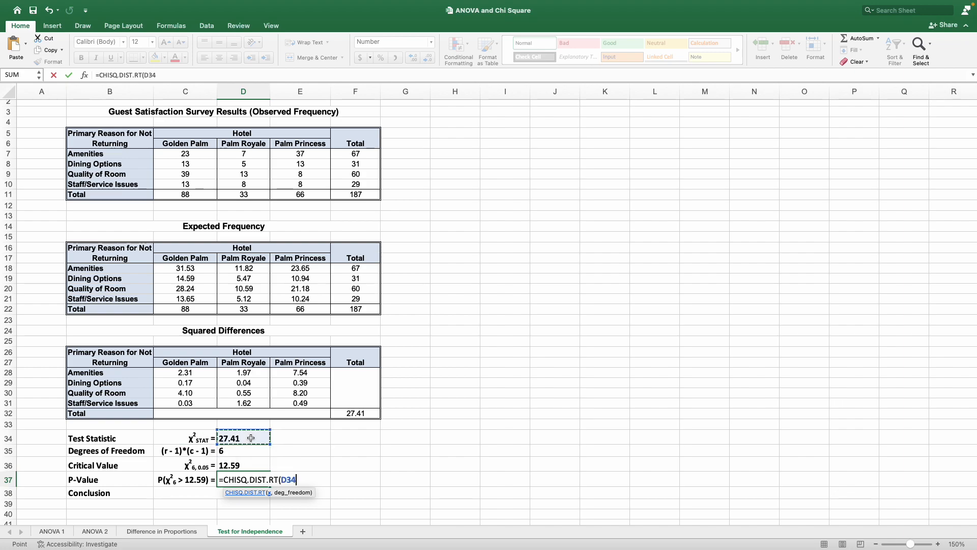
text(,)
click(250, 452)
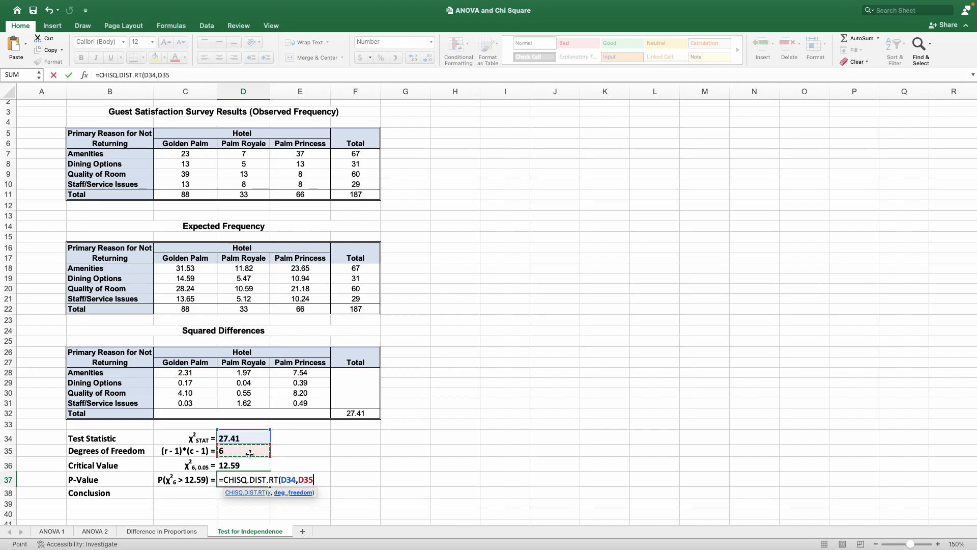
text())
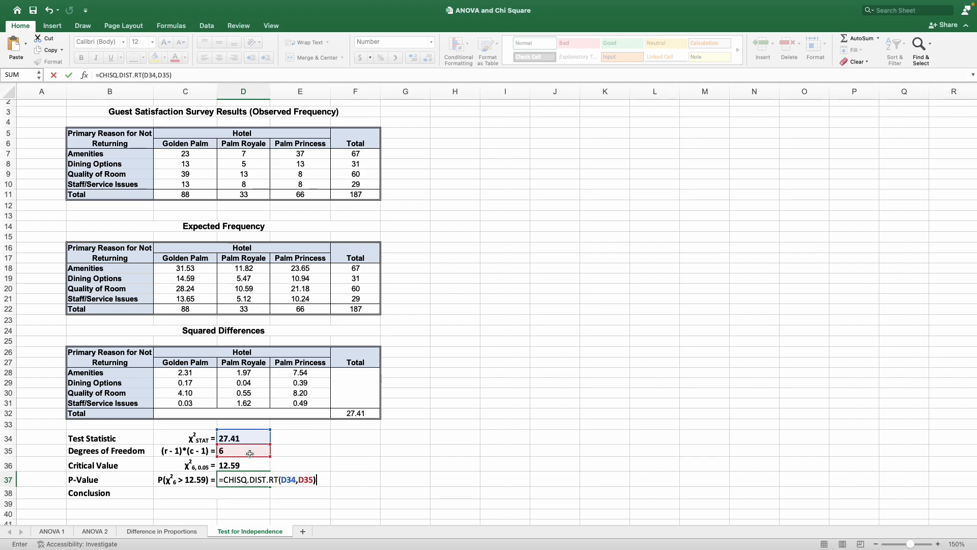
key(Return)
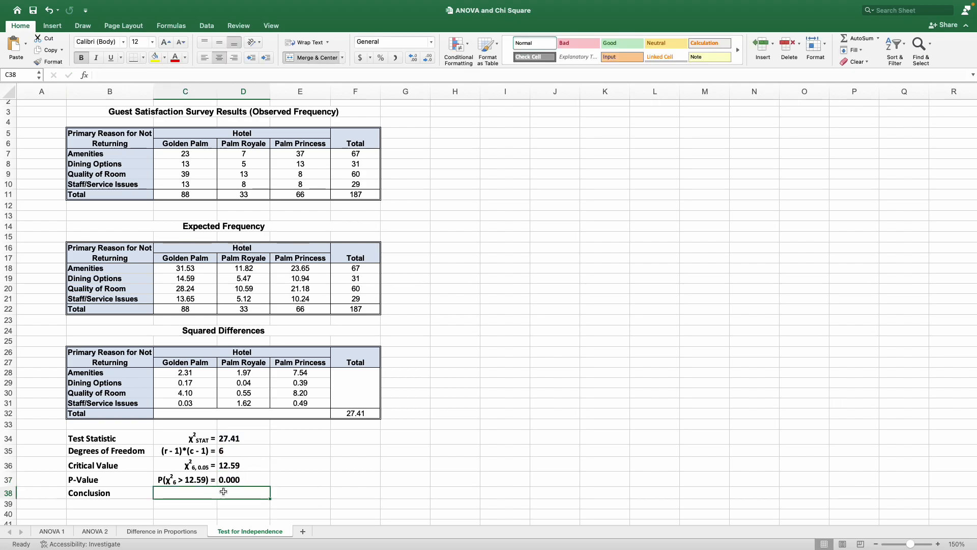
- Enter the conclusion "Reject H0 and Accept HA" in C38
text(REJECT)
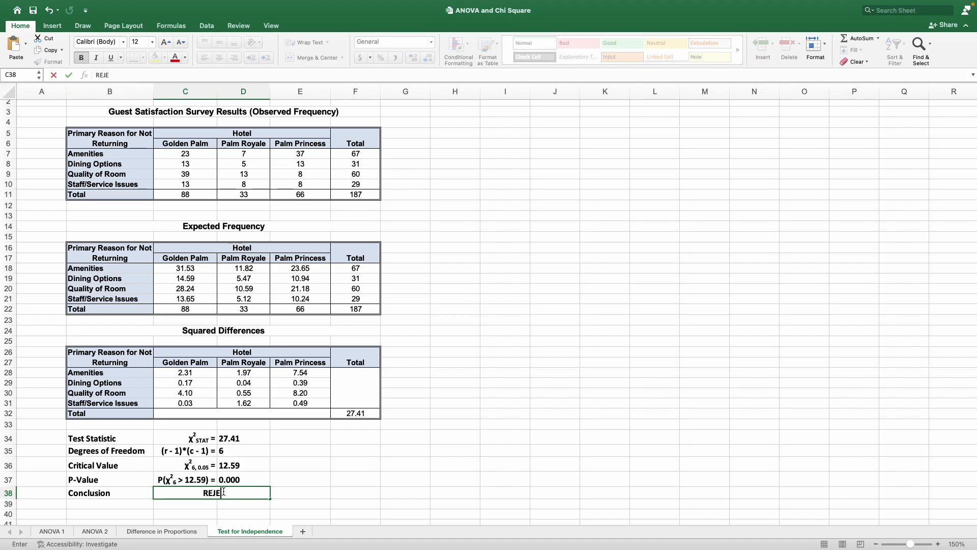
key(BackSpace)
key(BackSpace)
key(BackSpace)
key(BackSpace)
key(BackSpace)
text(eject)
text(H0 and A)
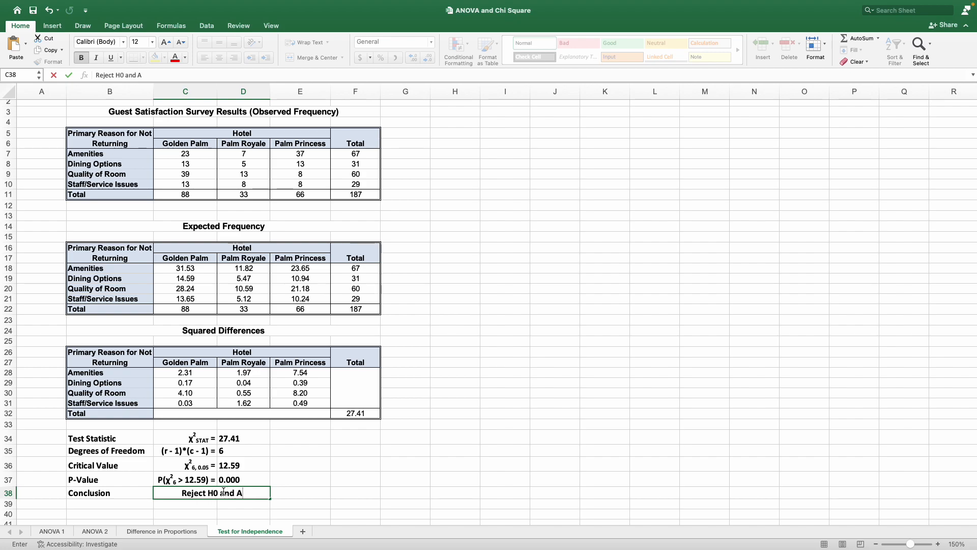
text(ccept HA)
key(Return)
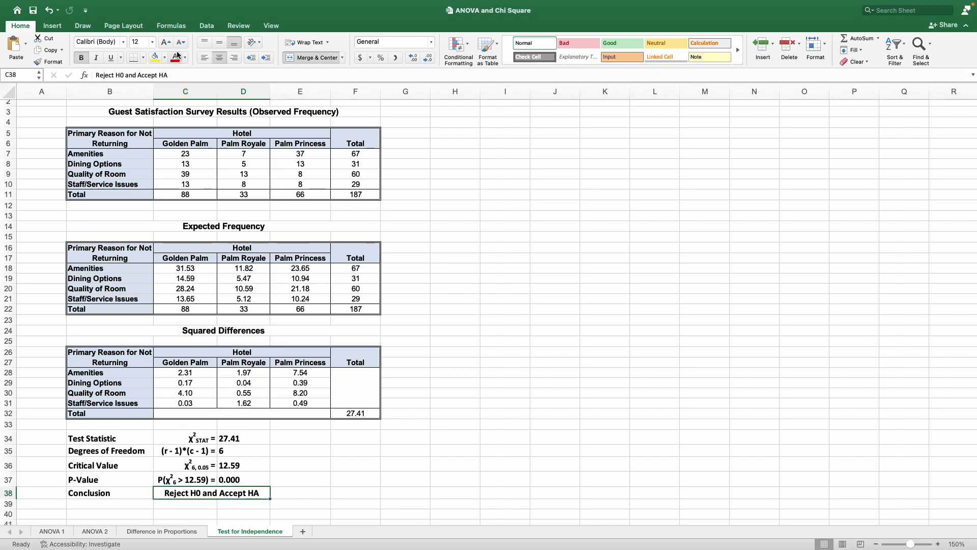
- Highlight the conclusion cell C38 with a yellow fill
click(155, 57)
click(451, 453)
scroll(448, 453, down, 3)
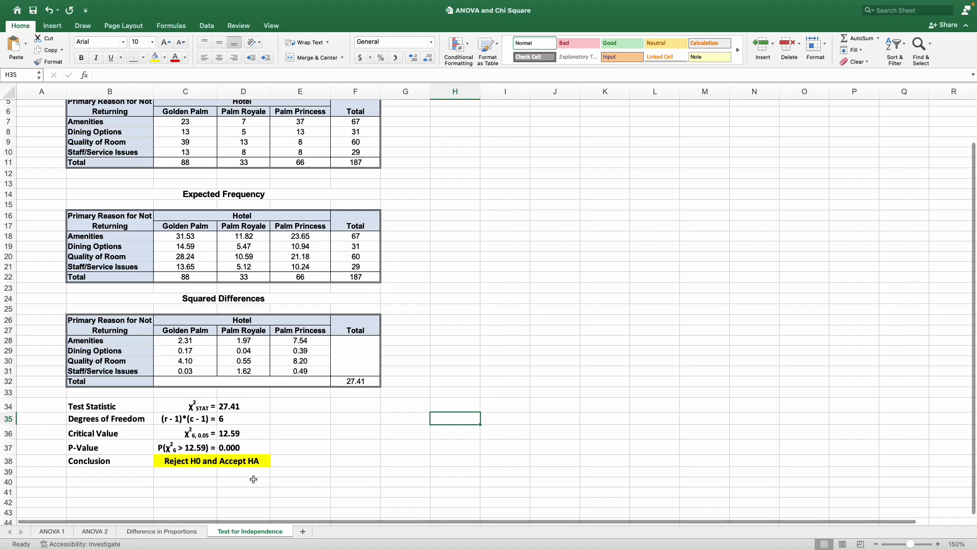
- Look at the Difference in Proportions sheet, and review the Test for Independence sheet from observed frequencies to conclusion
click(168, 532)
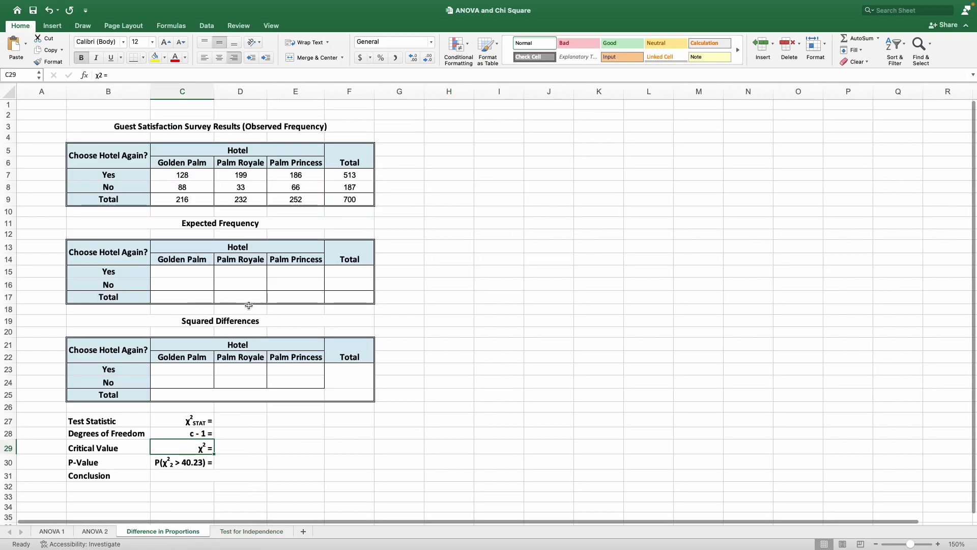
click(237, 532)
scroll(253, 438, up, 2)
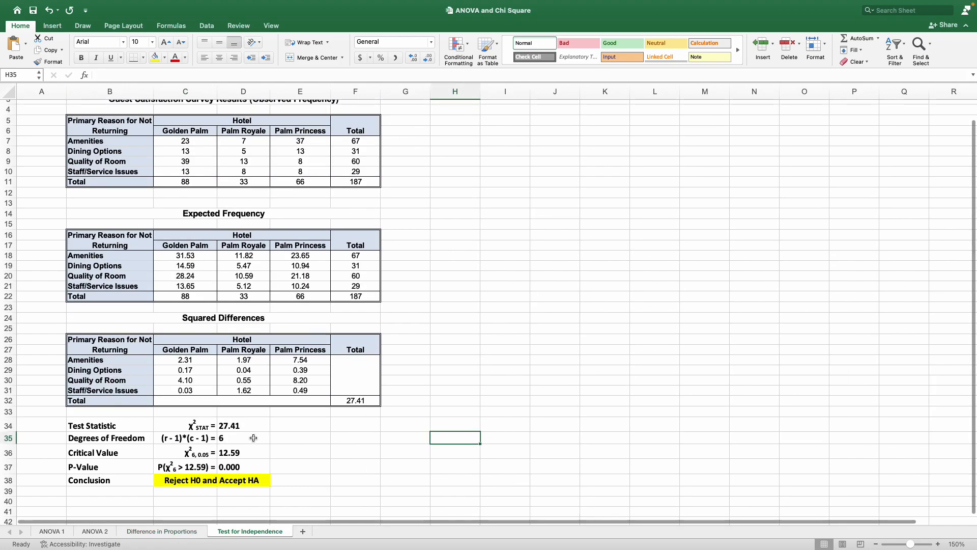
scroll(253, 438, up, 2)
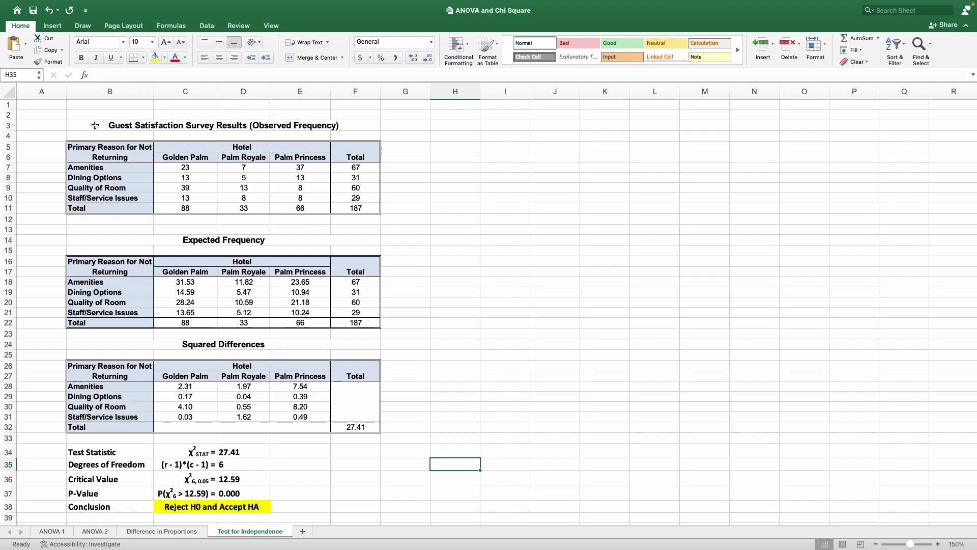
scroll(243, 231, down, 2)
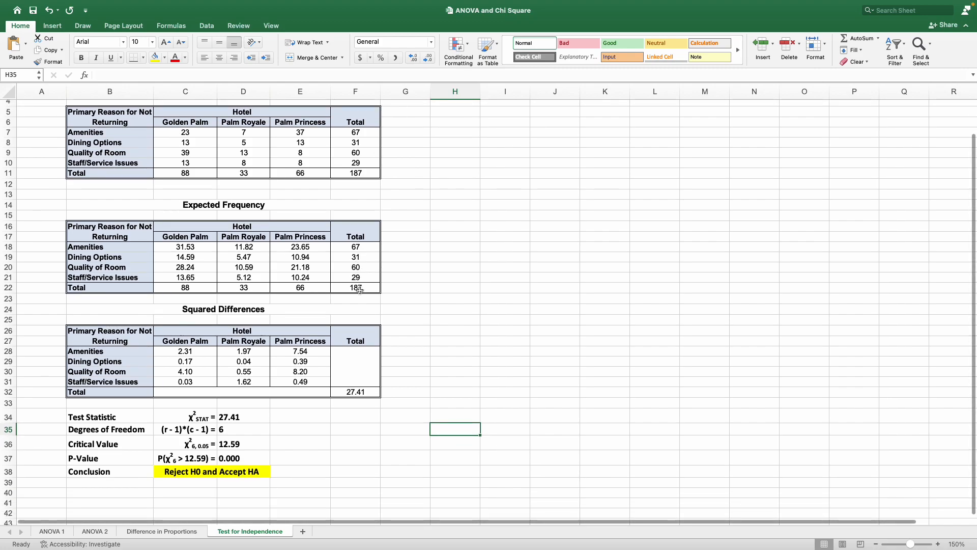
scroll(352, 285, up, 2)
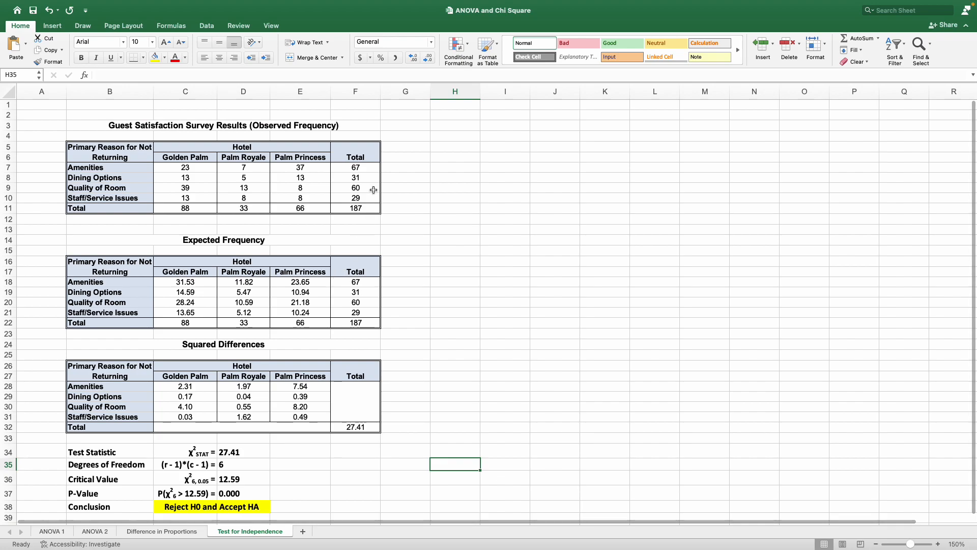